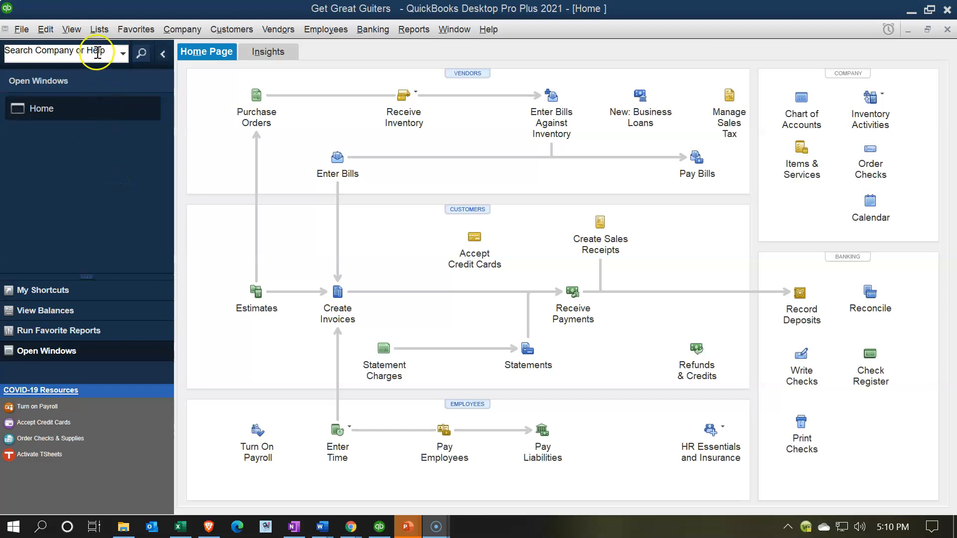
click(71, 29)
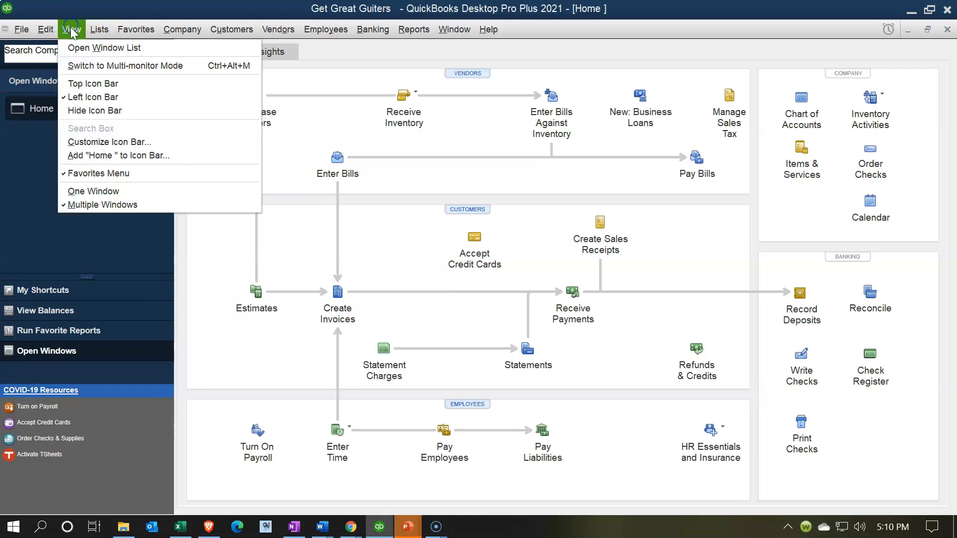
click(96, 55)
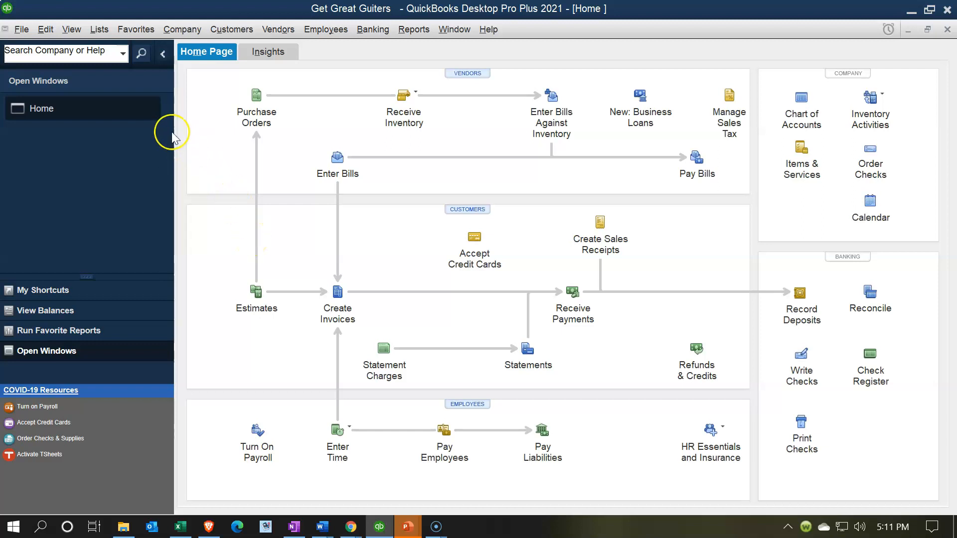
click(107, 32)
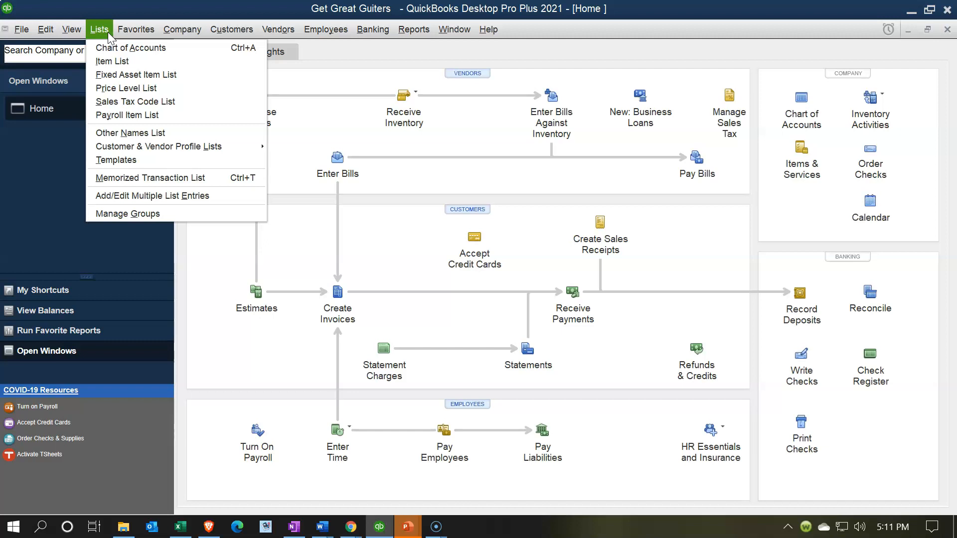
click(199, 304)
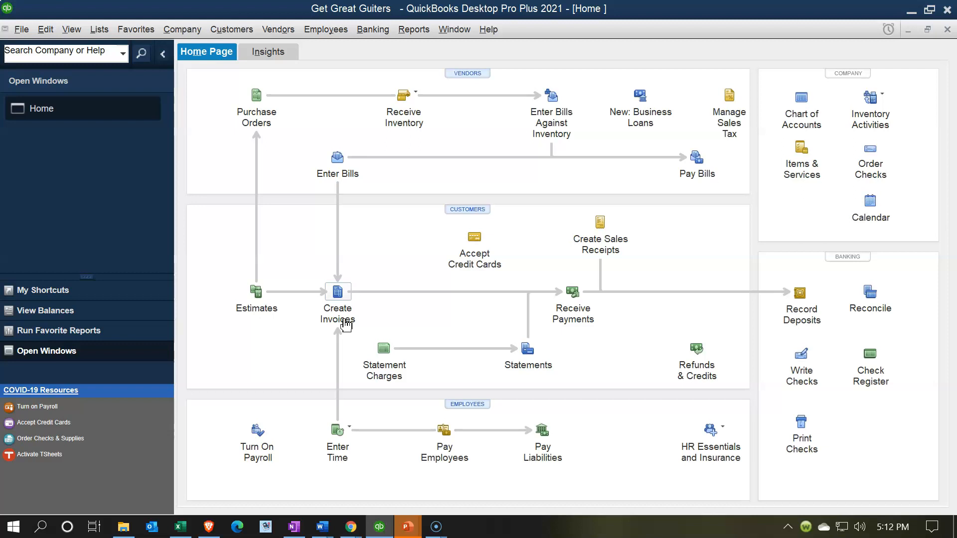
- Open a blank invoice, check which items are available for its first line, and close it without saving
click(324, 285)
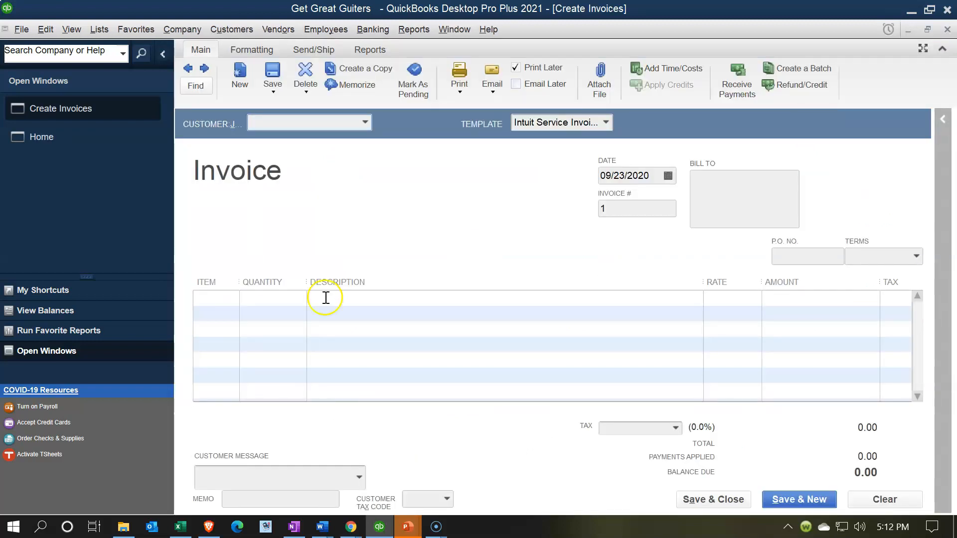
click(229, 302)
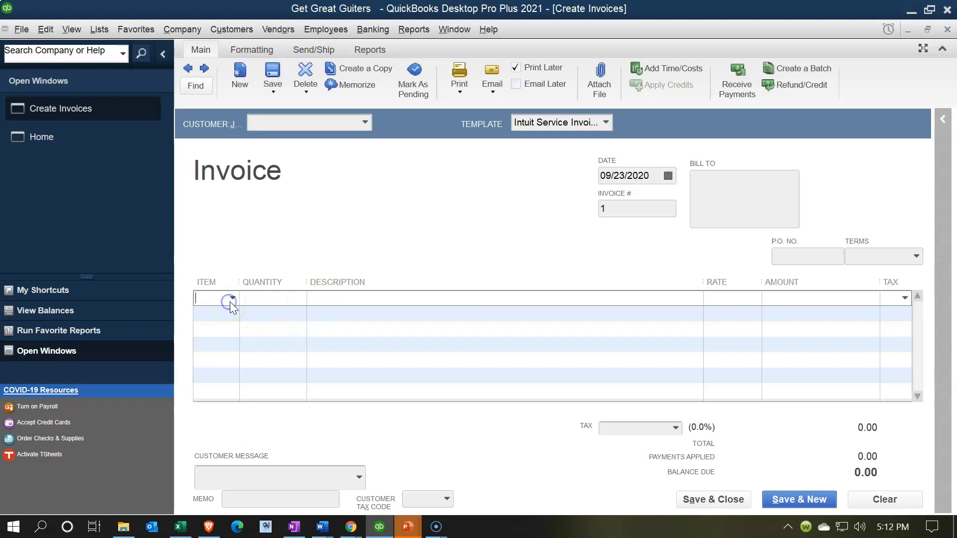
click(232, 298)
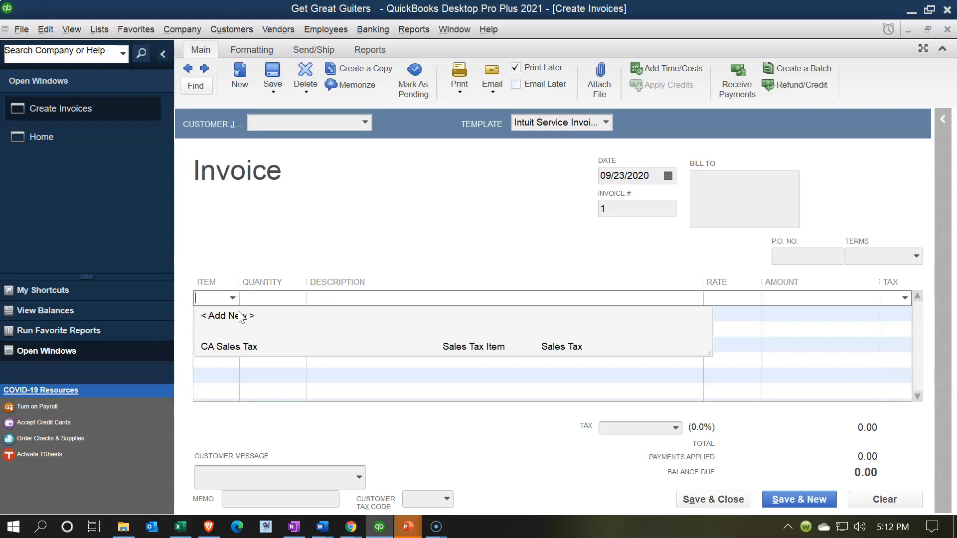
click(364, 247)
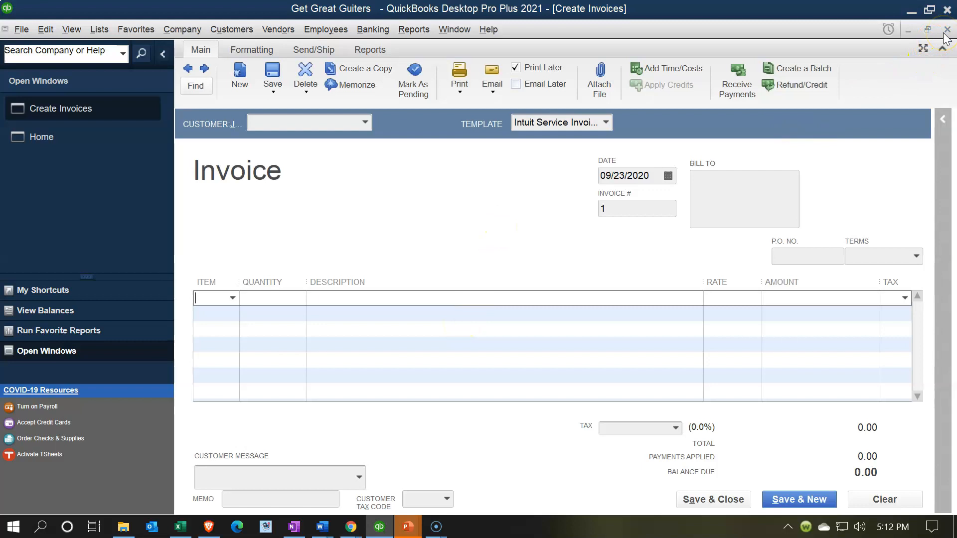
click(231, 299)
click(241, 317)
click(946, 29)
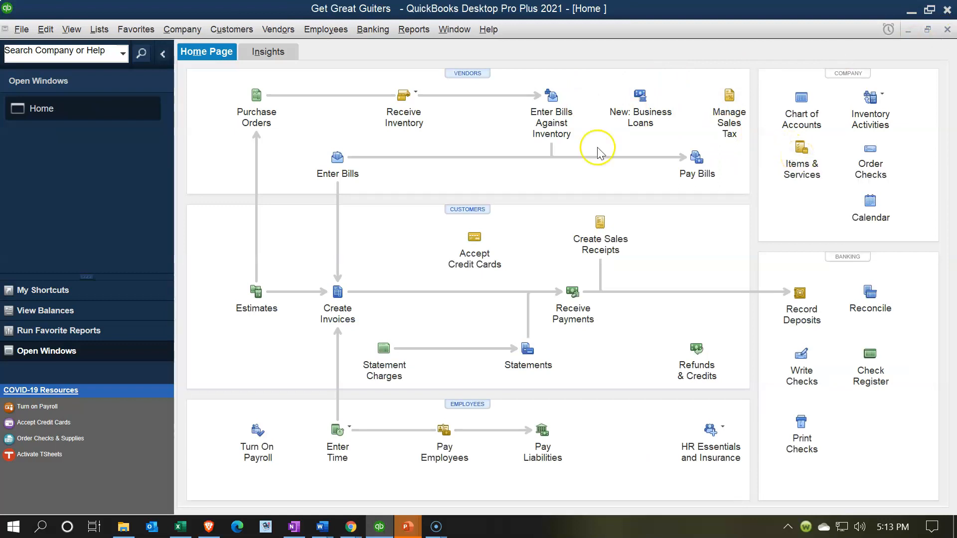
- Open the Item List and collapse the sidebar to give the list more room
click(102, 30)
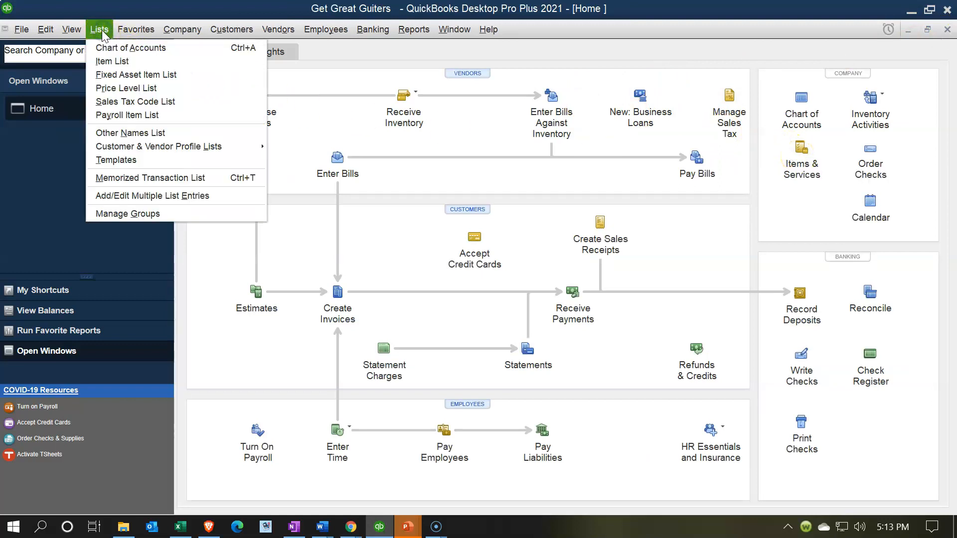
click(126, 63)
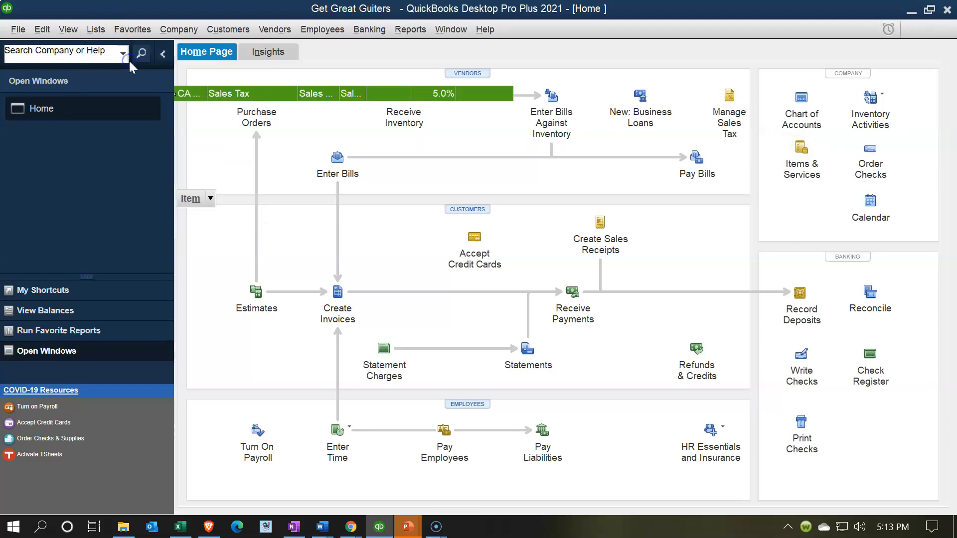
click(253, 137)
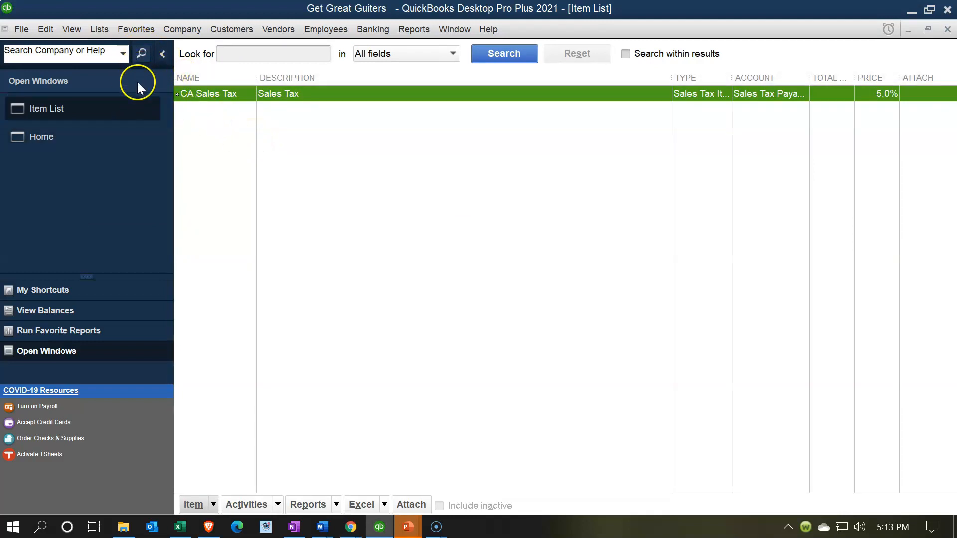
click(164, 56)
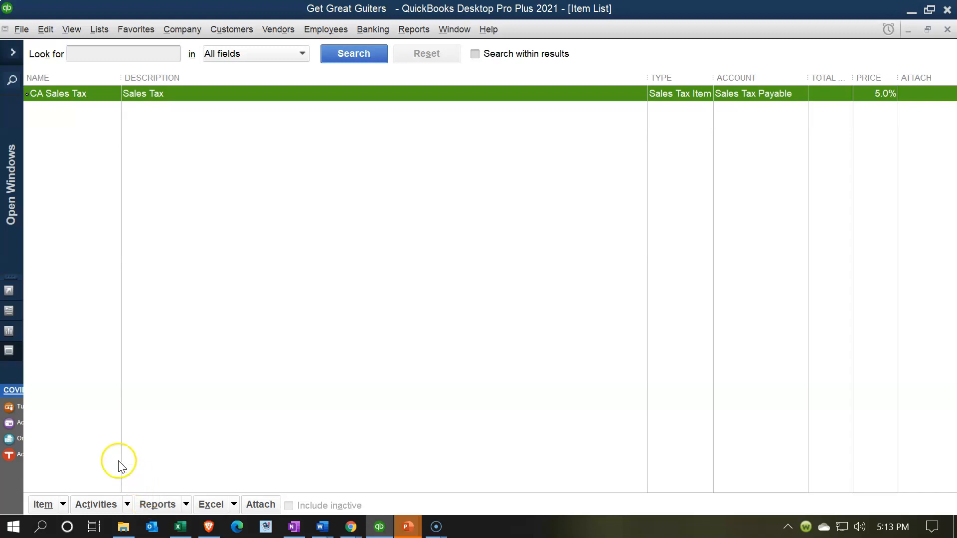
- Open Add/Edit Multiple Items, dismiss the time-saving tip, check which list types it supports, and close it
click(63, 504)
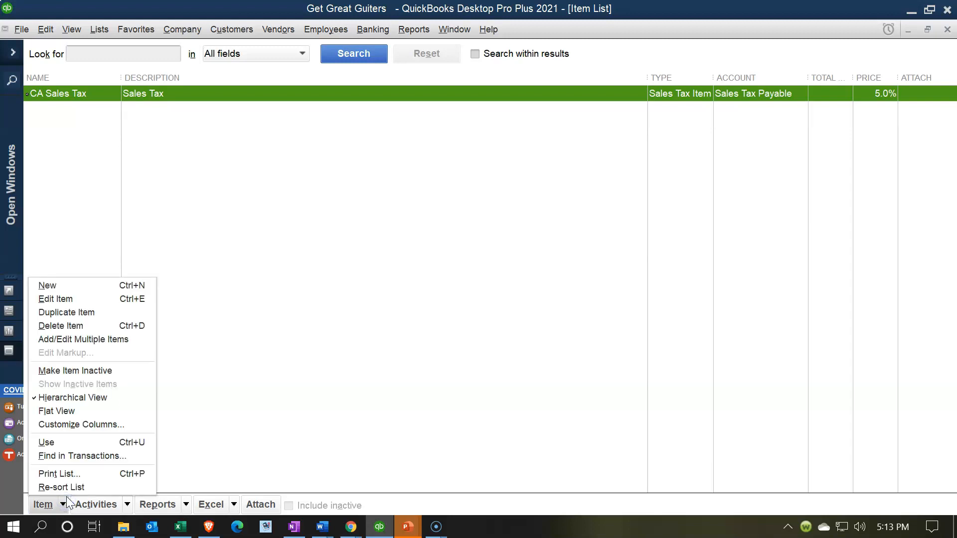
click(69, 285)
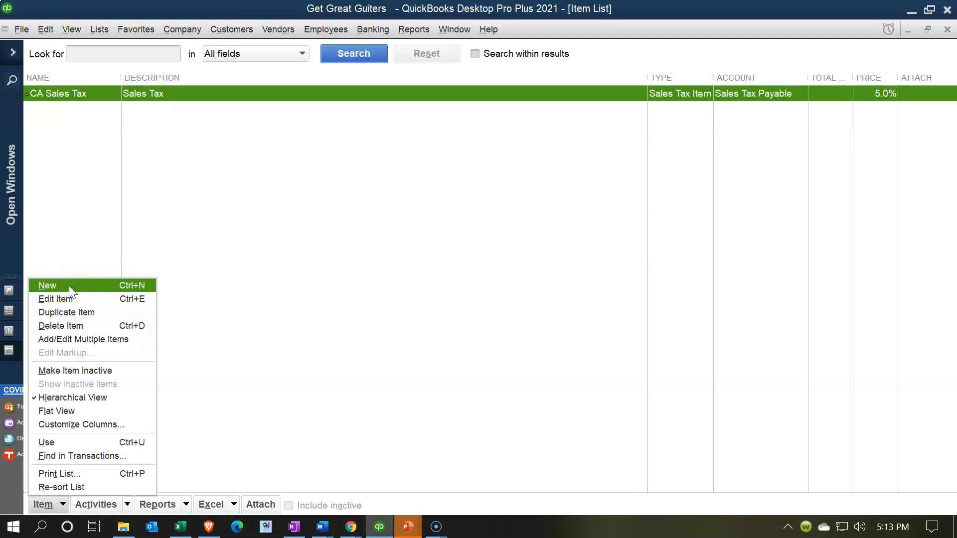
click(79, 341)
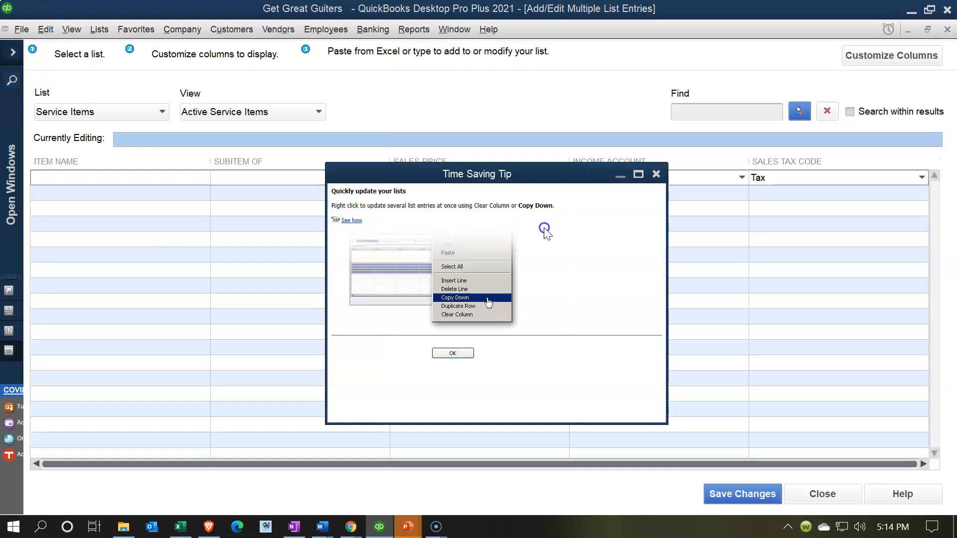
click(655, 173)
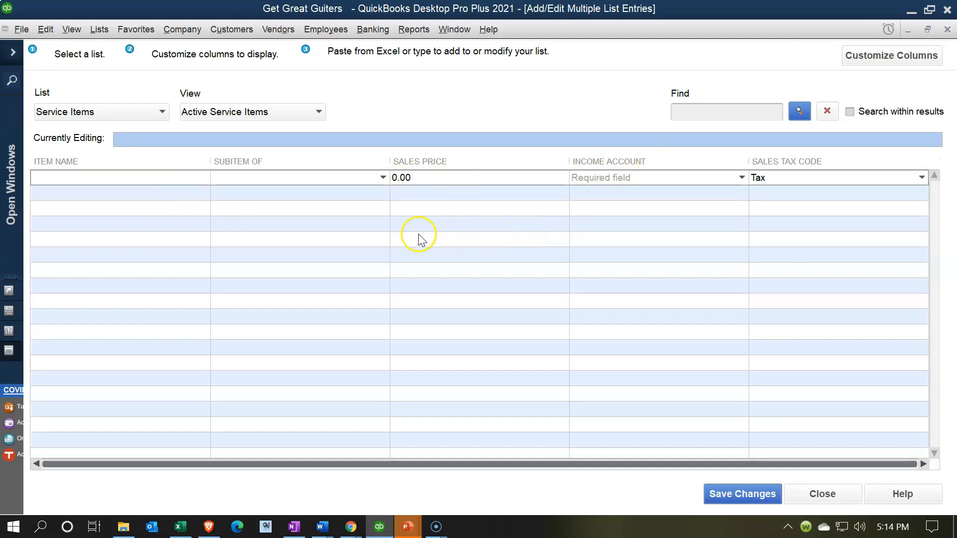
click(160, 113)
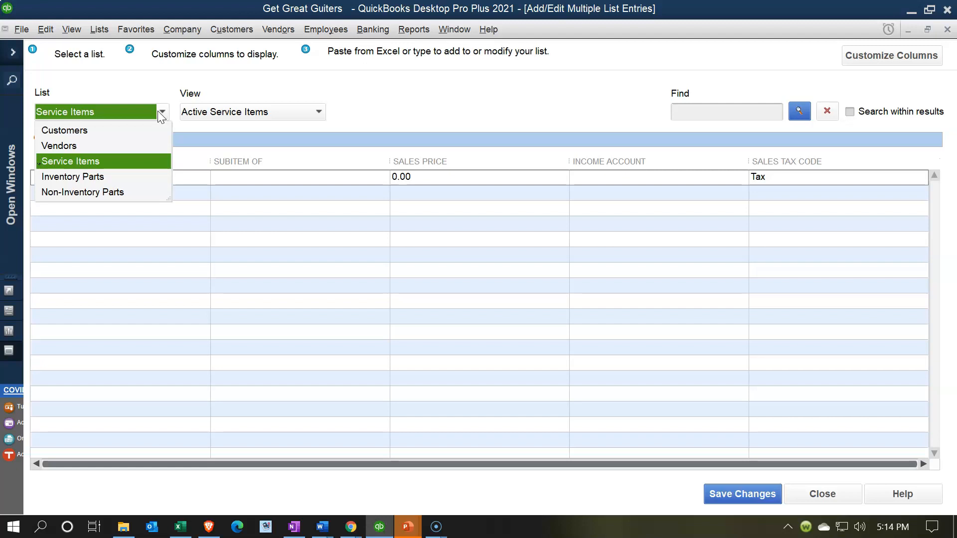
click(157, 110)
click(411, 535)
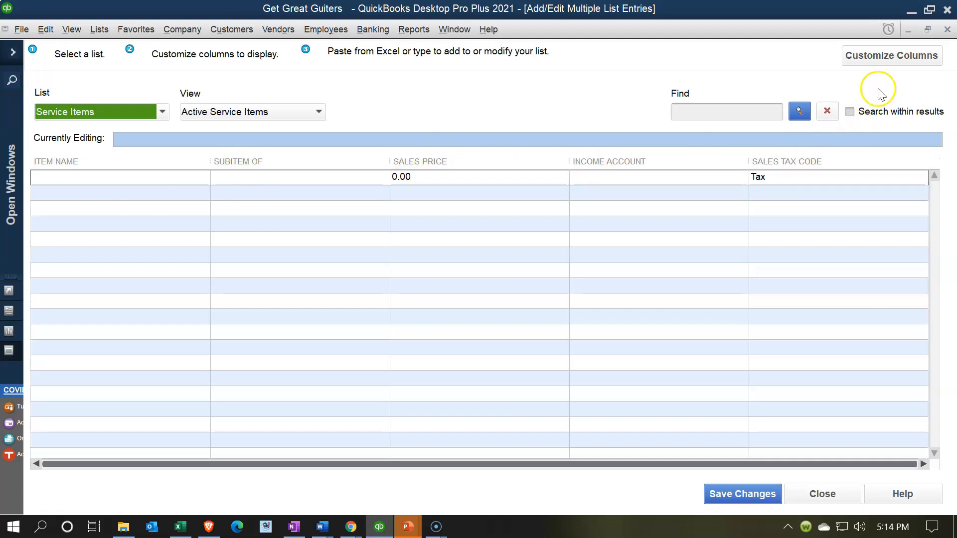
click(947, 30)
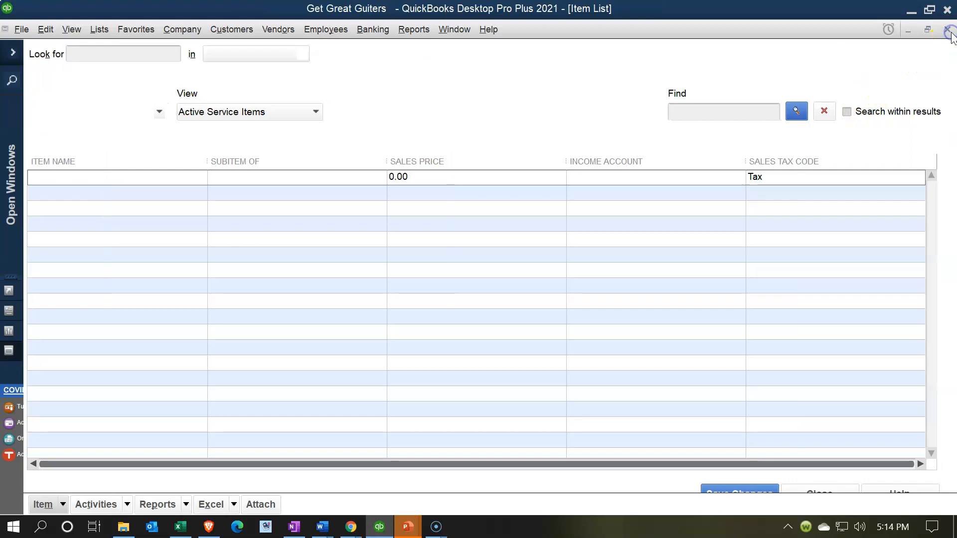
- Start a new item to review the available item types, and close the form without creating anything
click(60, 504)
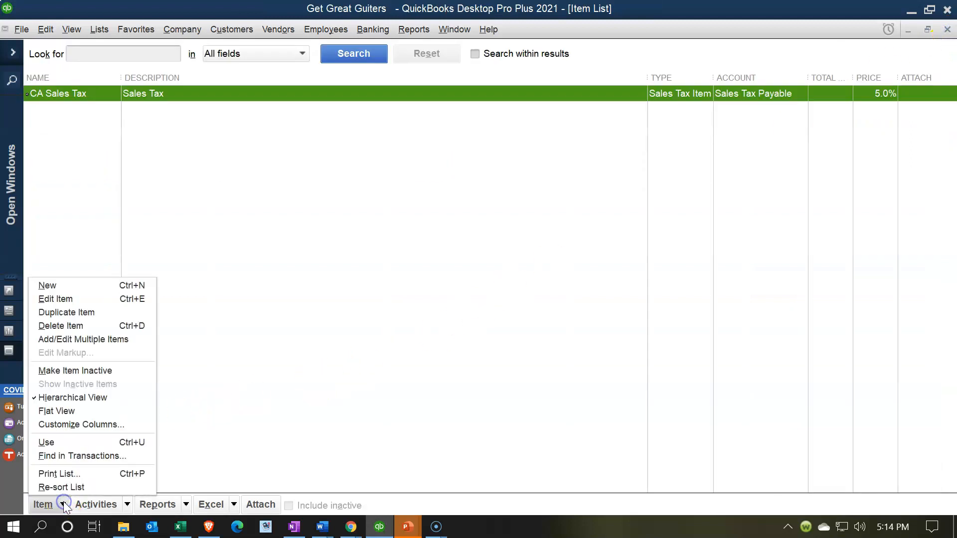
click(74, 292)
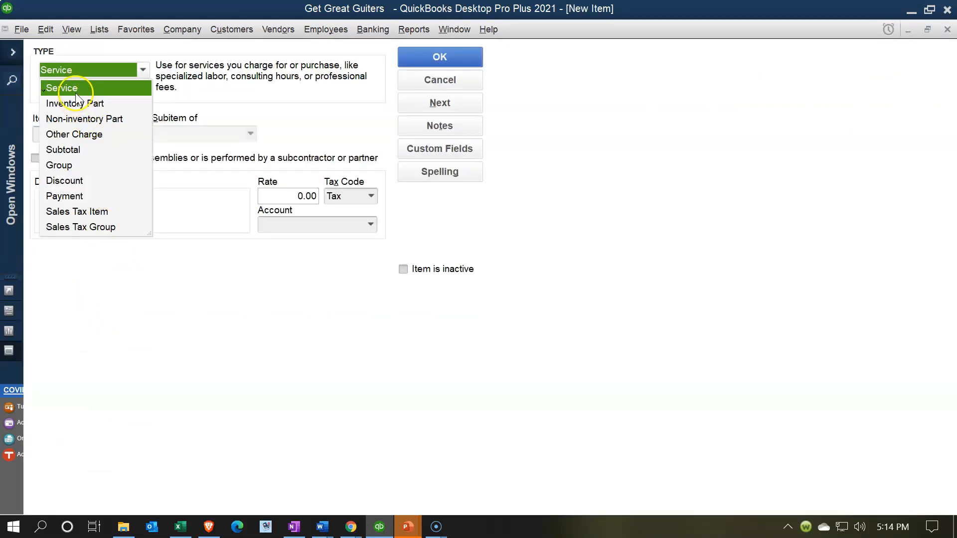
click(197, 383)
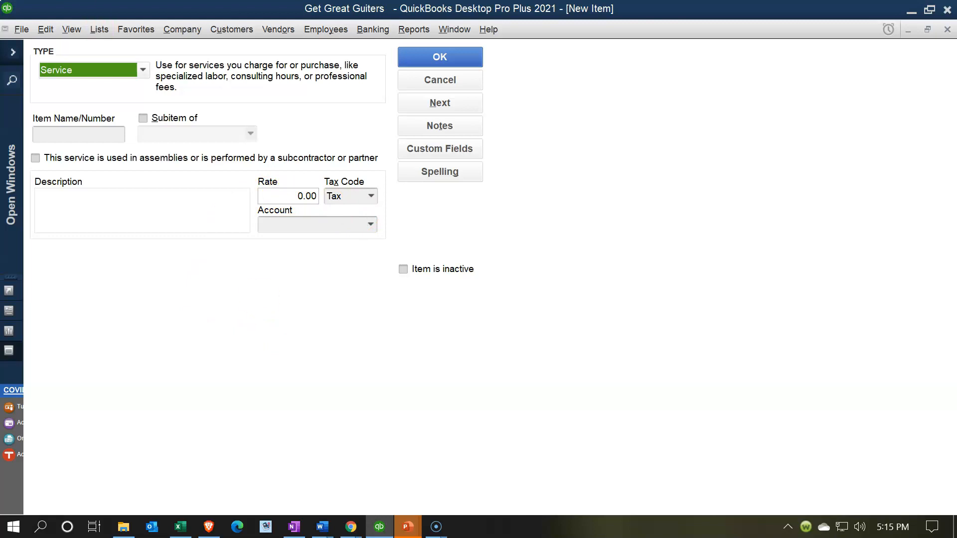
click(947, 30)
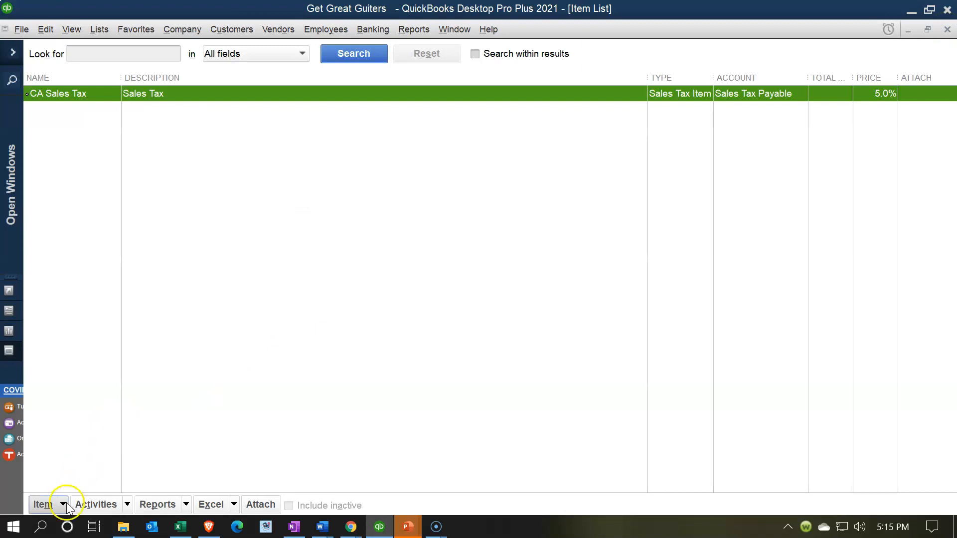
- Open Add/Edit Multiple Items from the Item List with Service Items as the list
click(64, 504)
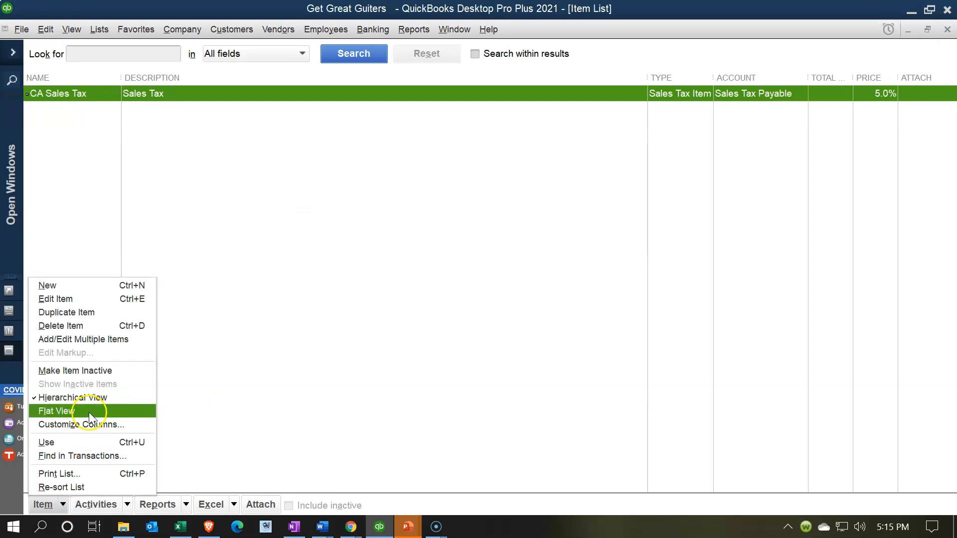
click(99, 339)
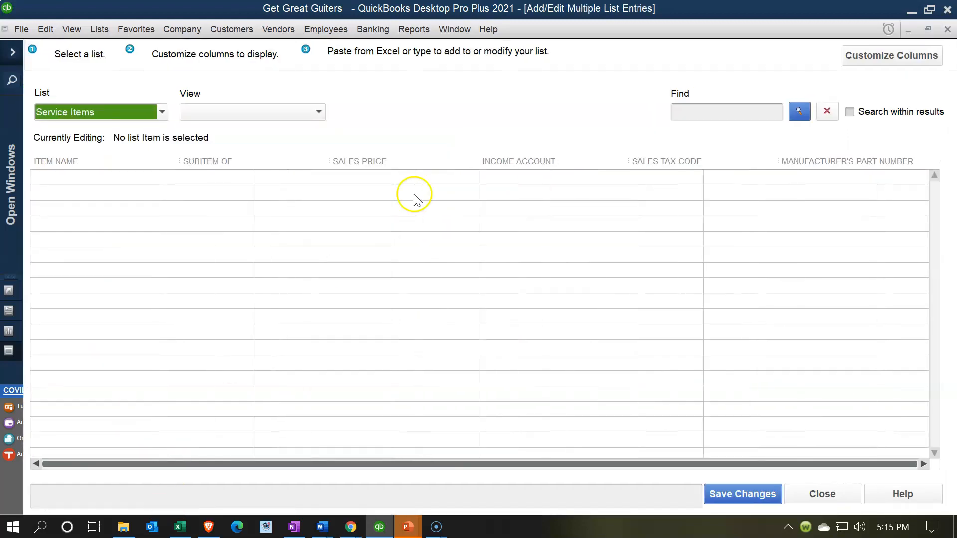
- Switch to the Service Items Worksheet in Excel and review its item names, descriptions, sales prices and income accounts
click(180, 527)
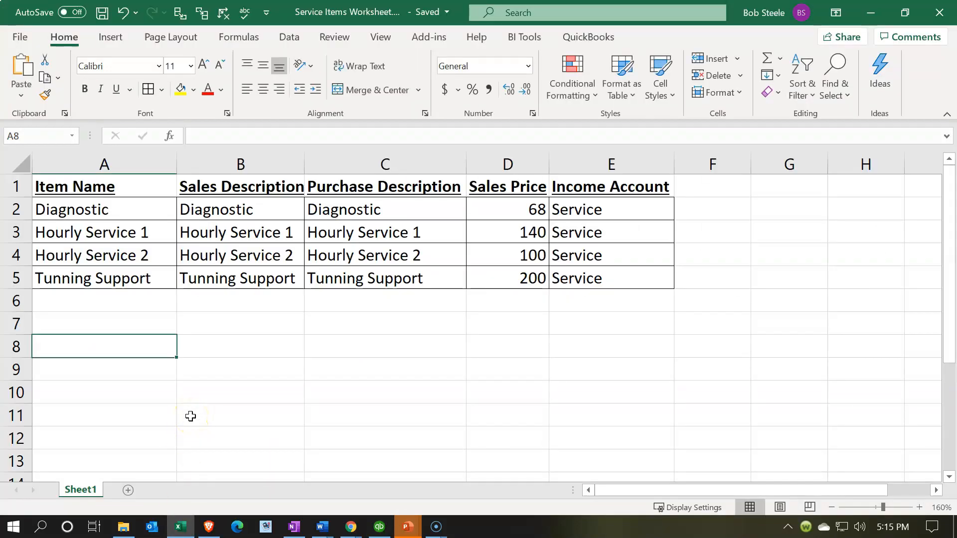
click(124, 192)
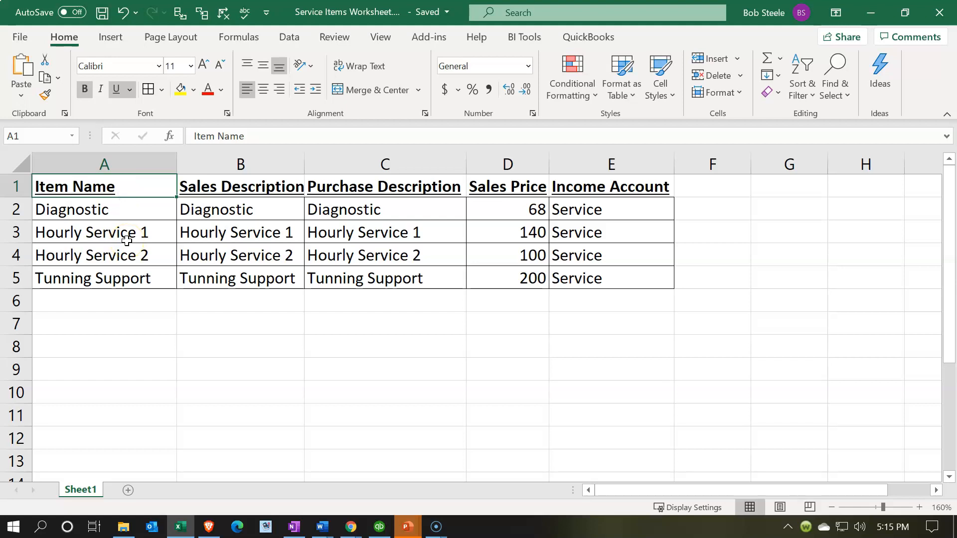
key(Right)
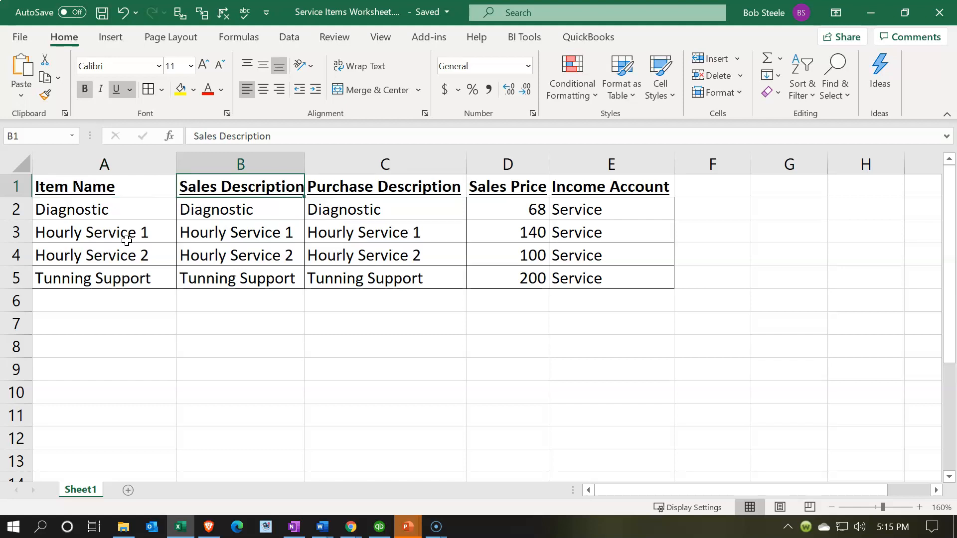
click(119, 249)
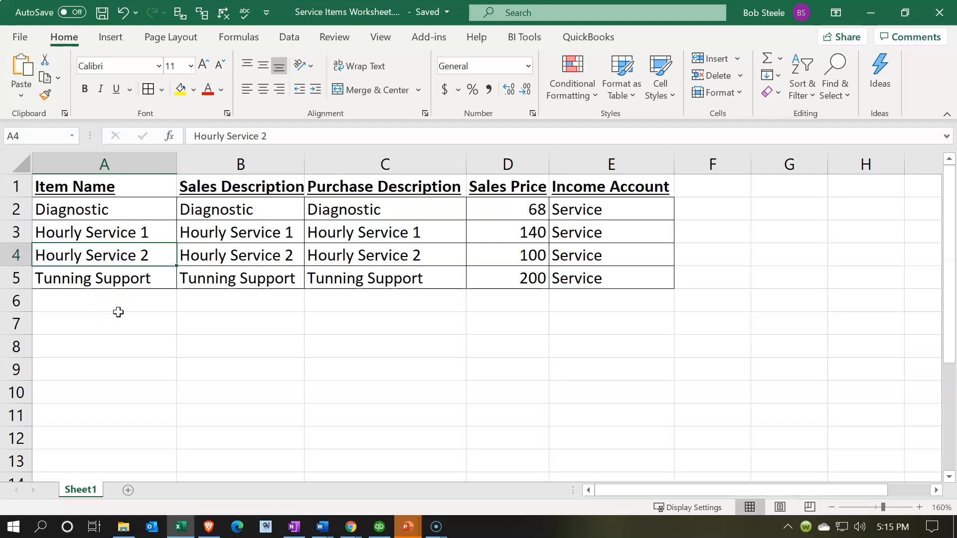
key(Right)
key(Right)
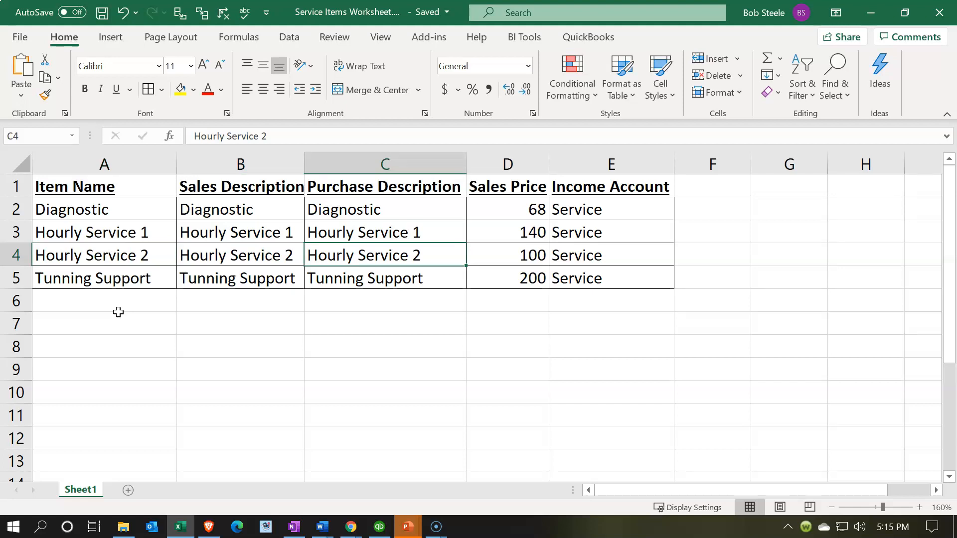
key(Right)
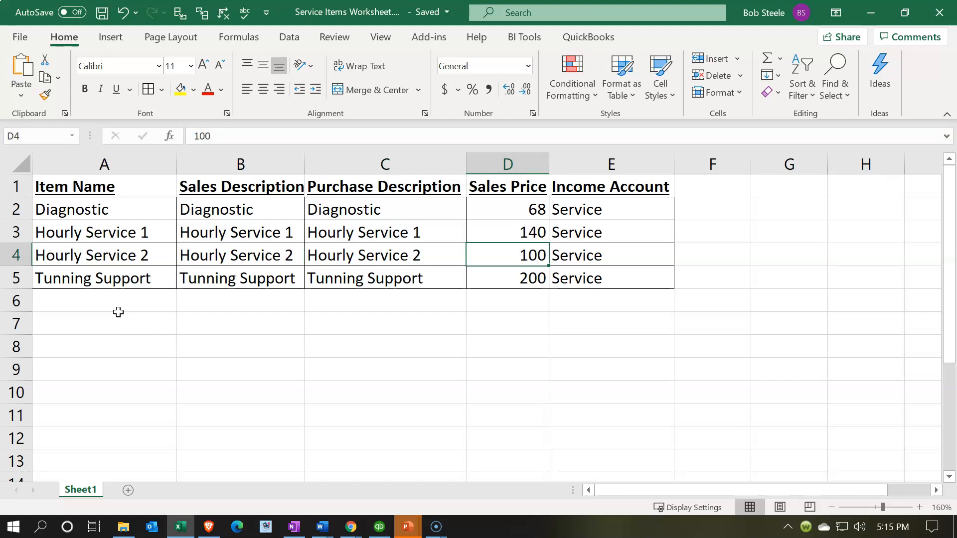
key(Right)
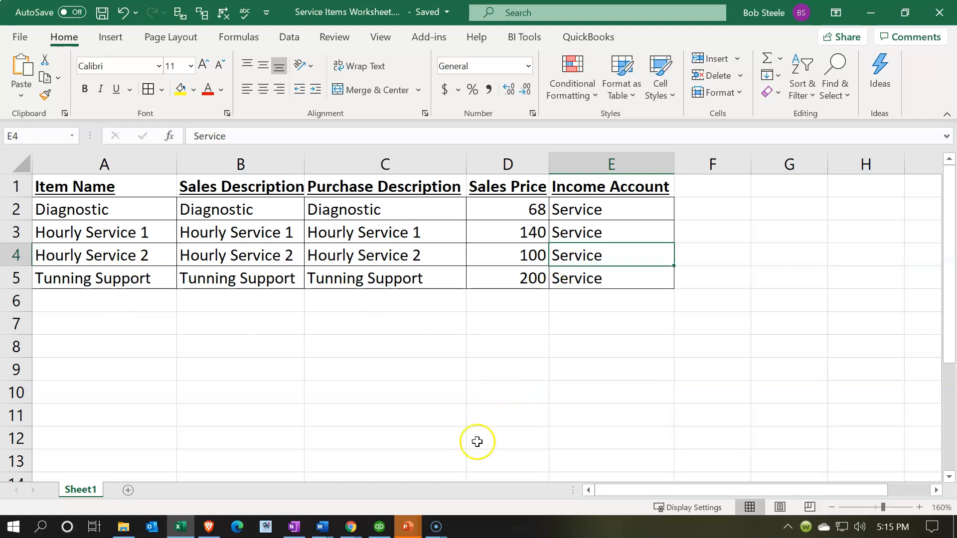
- Switch back to QuickBooks, expand the sidebar of open windows, and bring up the Home page
click(384, 534)
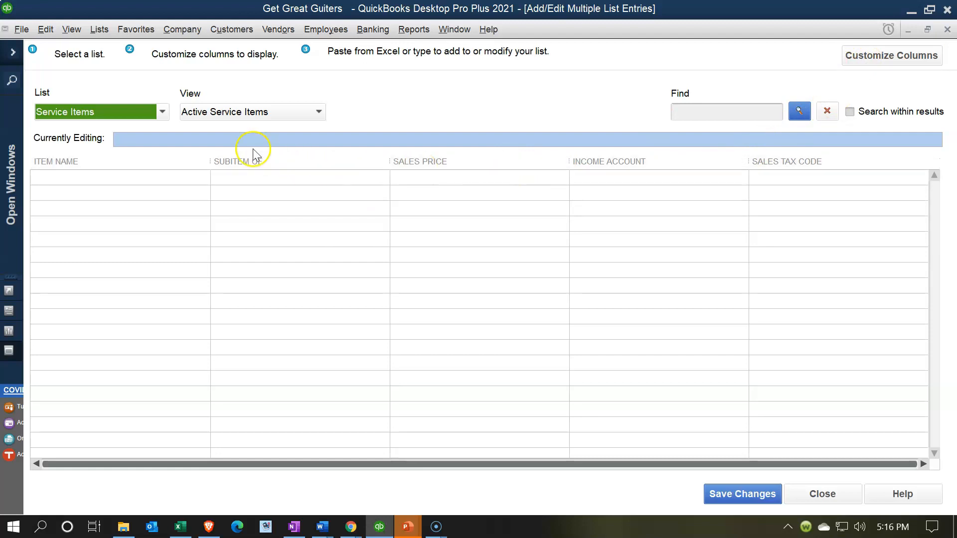
click(20, 58)
click(54, 159)
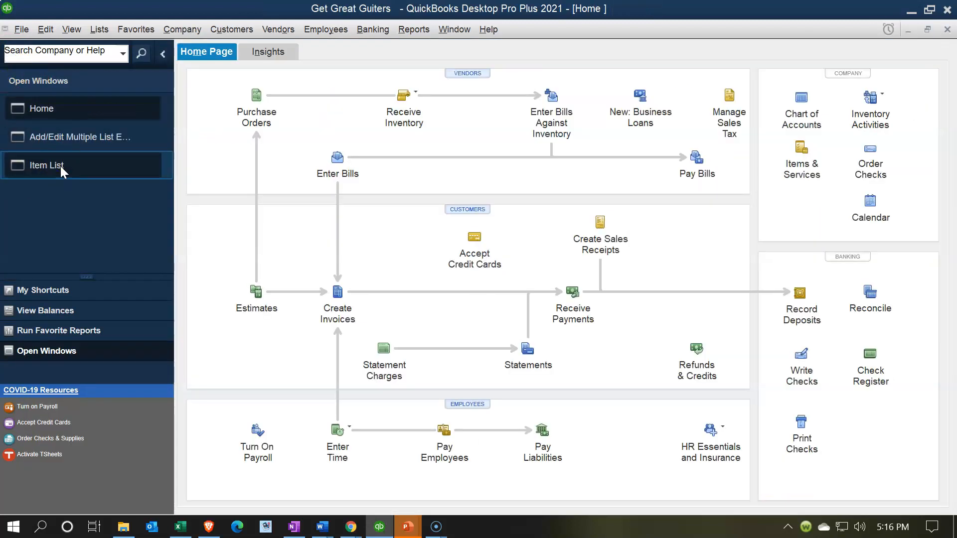
- Open a new invoice to examine the item, quantity, description and rate columns, and close it without entering anything
click(334, 297)
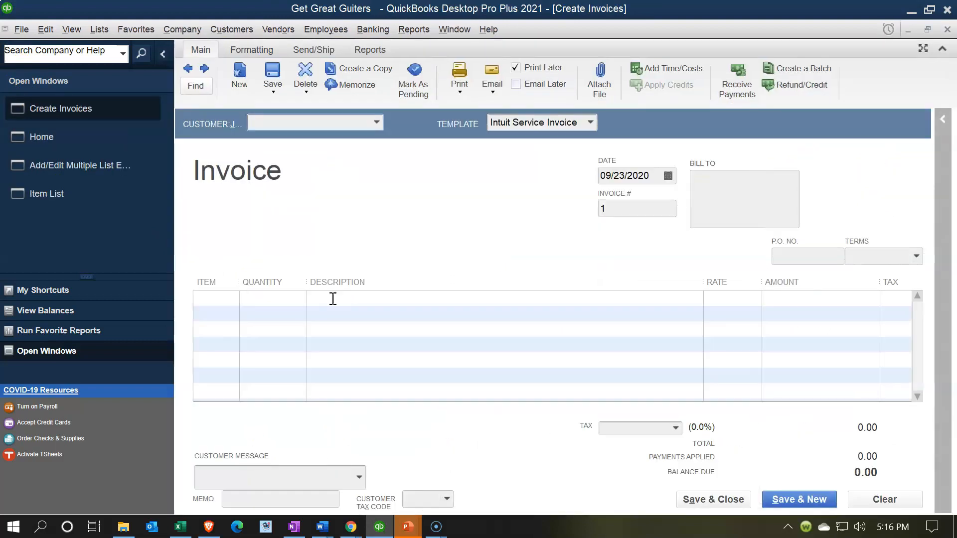
click(227, 300)
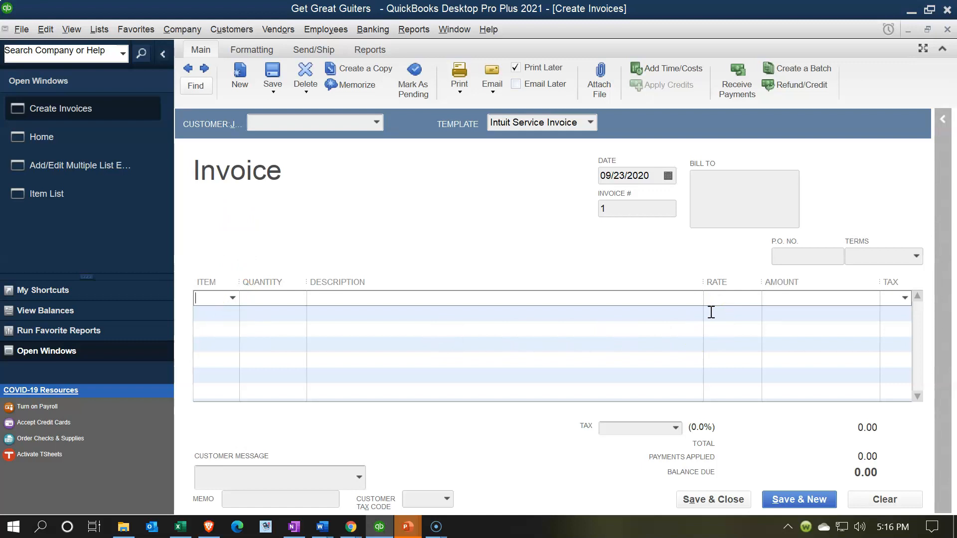
click(947, 30)
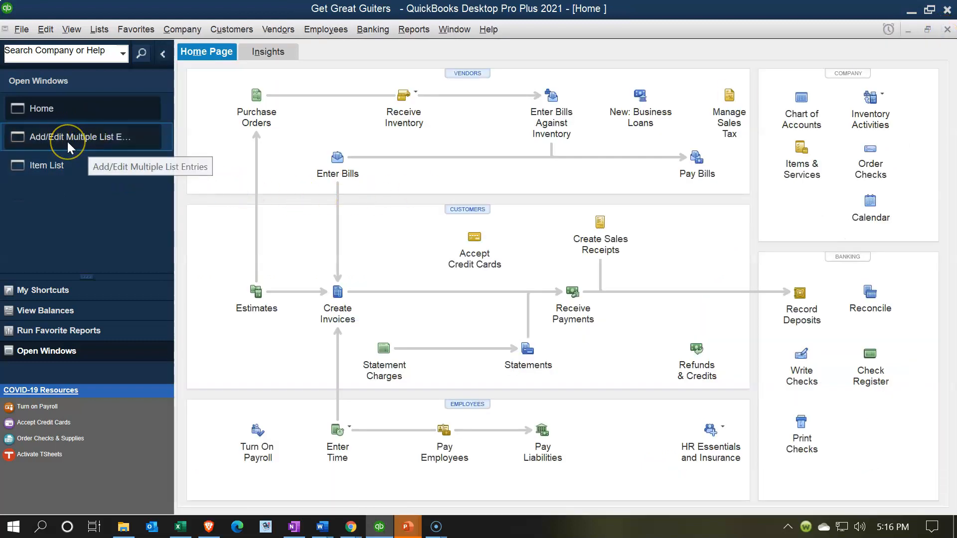
- Return to the Add/Edit Multiple List Entries window and collapse the sidebar of open windows
click(94, 134)
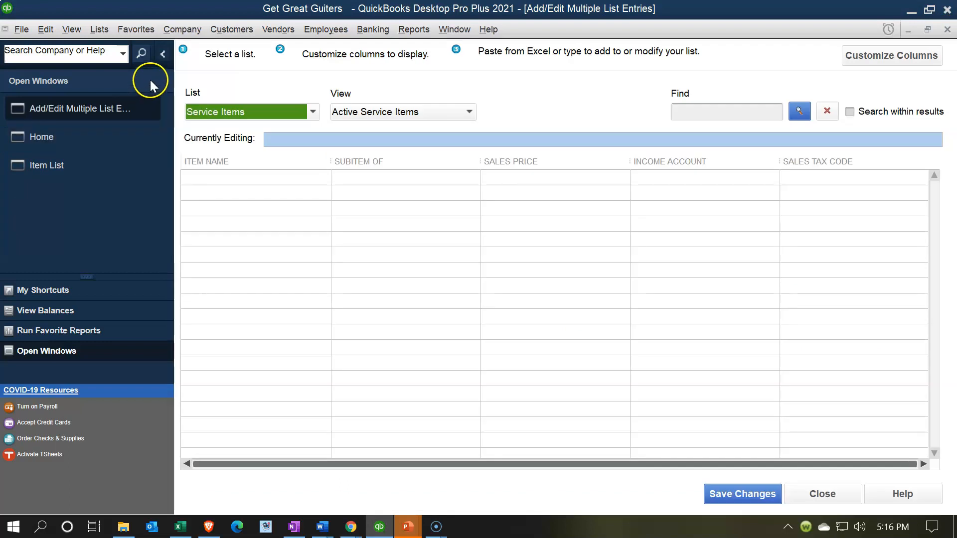
click(163, 54)
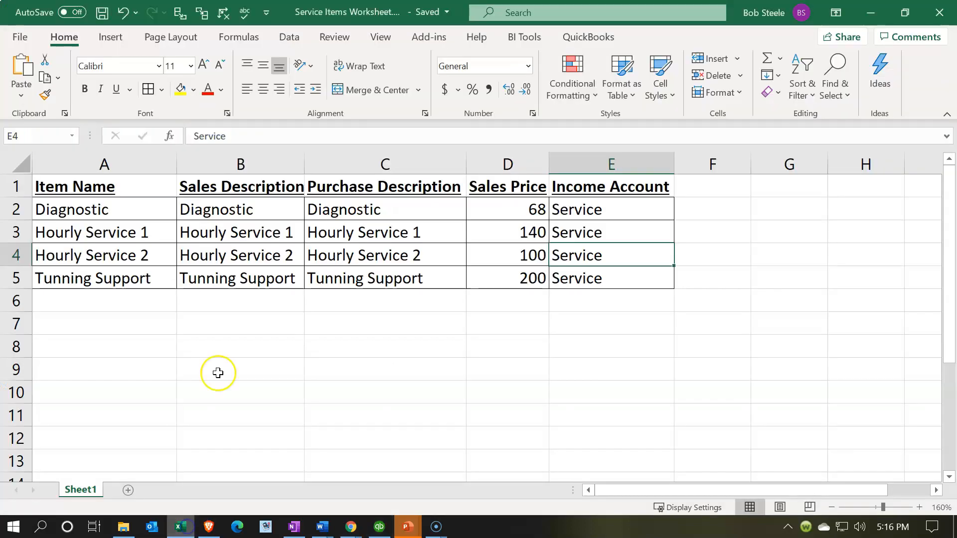
- Review the four service item rows in A2:E5 of the Excel worksheet, and switch back to QuickBooks
click(225, 231)
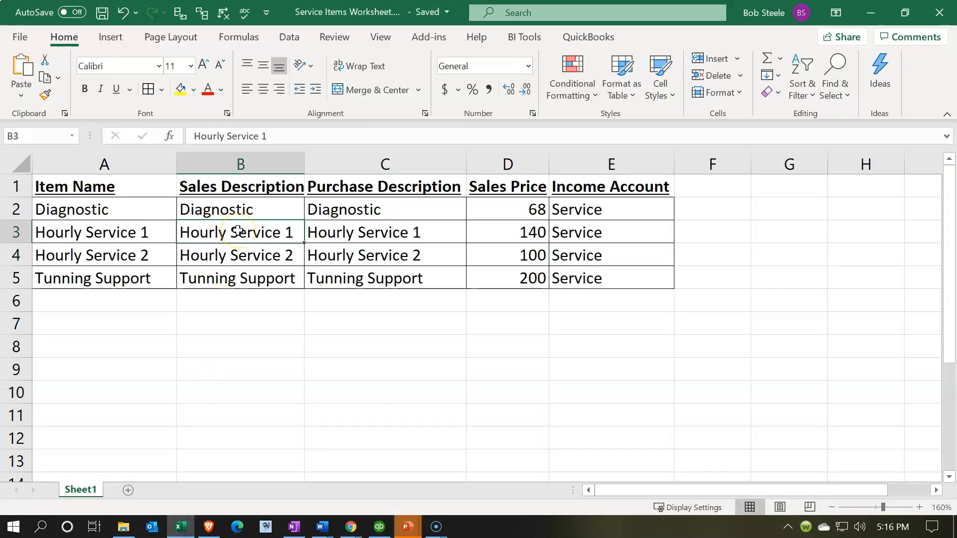
drag(154, 209, 564, 271)
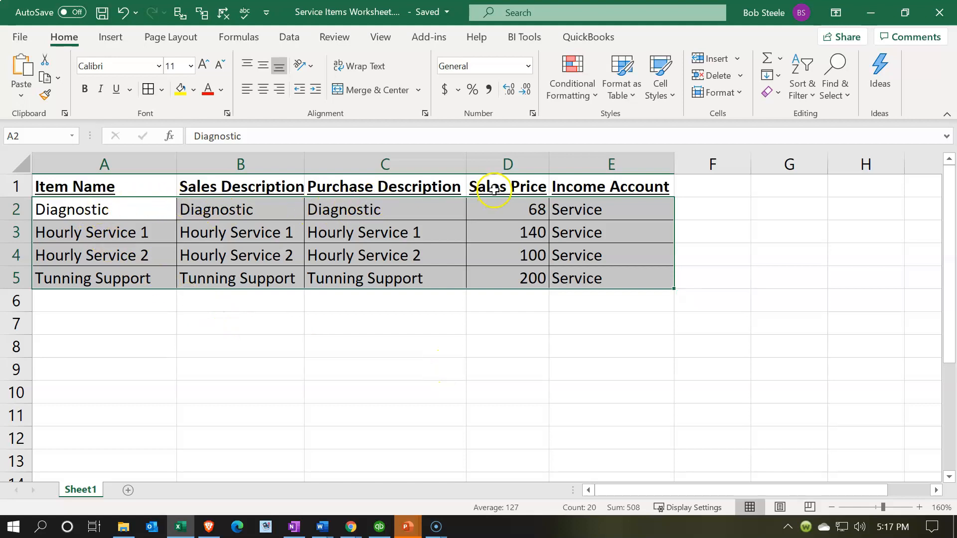
click(379, 525)
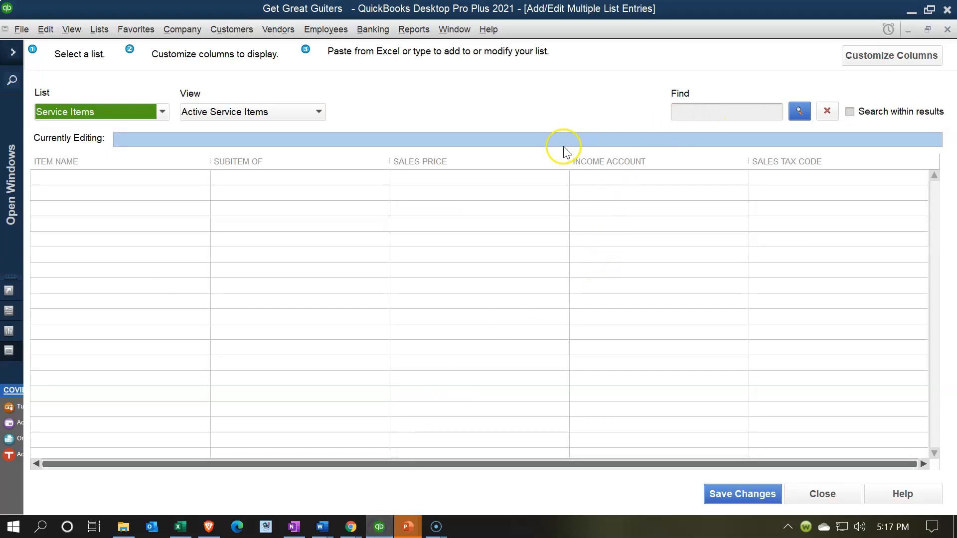
- Open Customize Columns for the service items list, and move the Excel worksheet window off this screen
click(867, 63)
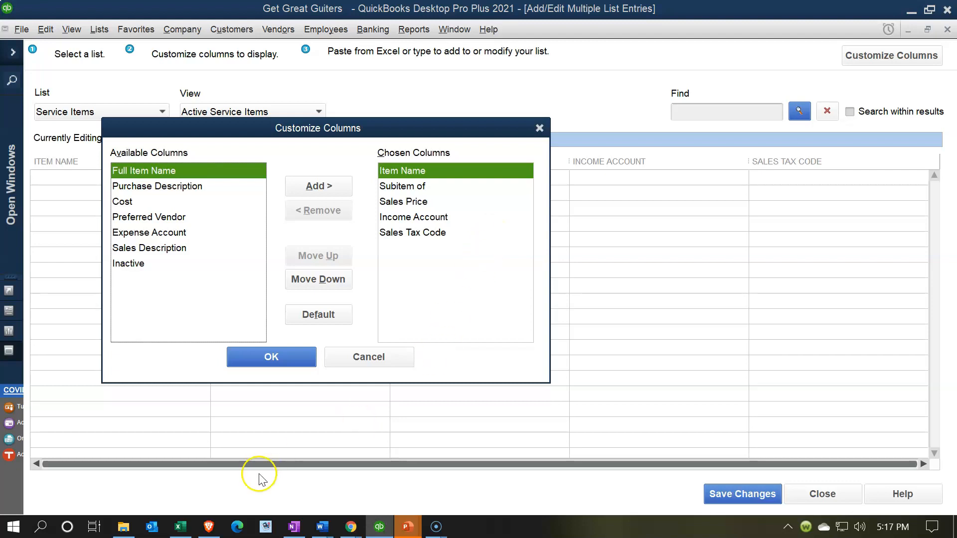
click(180, 527)
drag(409, 20, 310, 22)
click(658, 22)
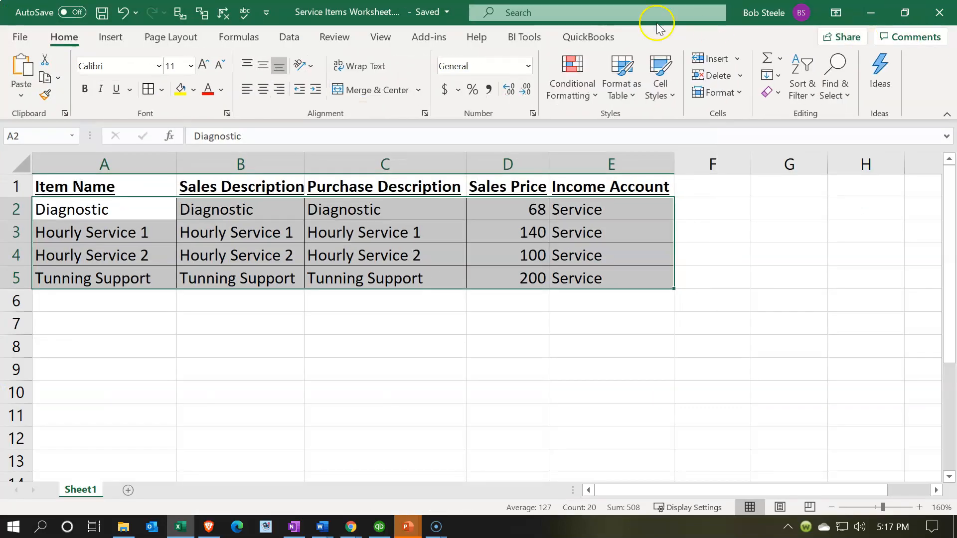
drag(405, 20, 956, 114)
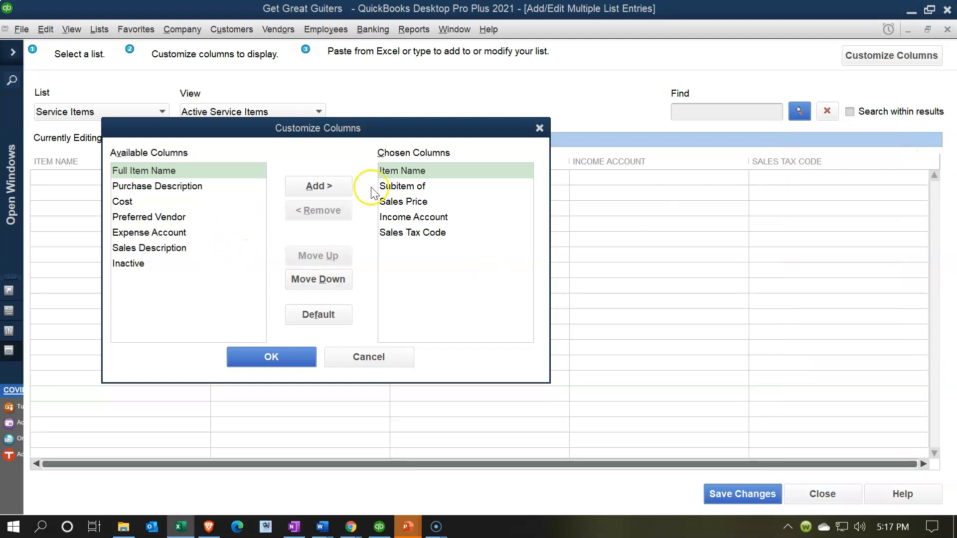
- Add Sales Description to the chosen columns and place it directly below Item Name
click(388, 173)
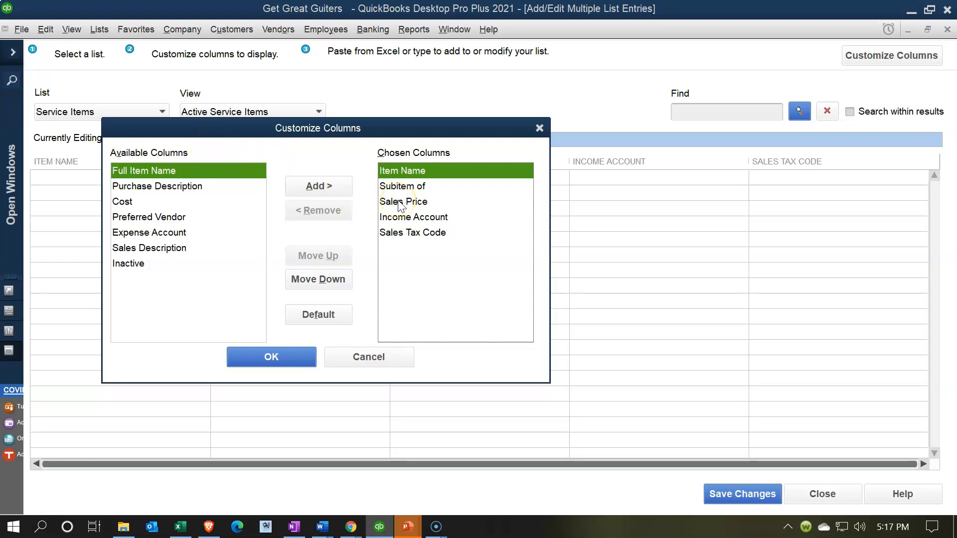
click(158, 251)
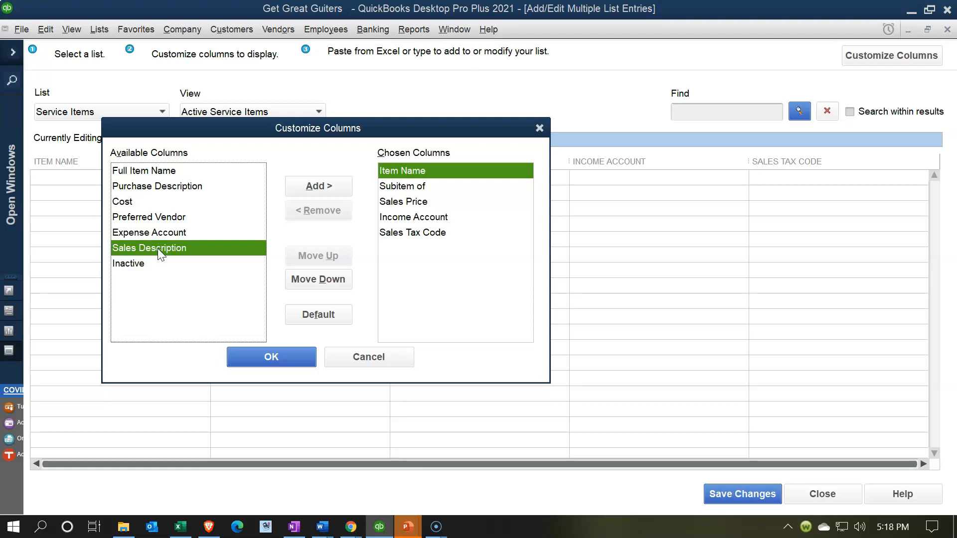
click(312, 192)
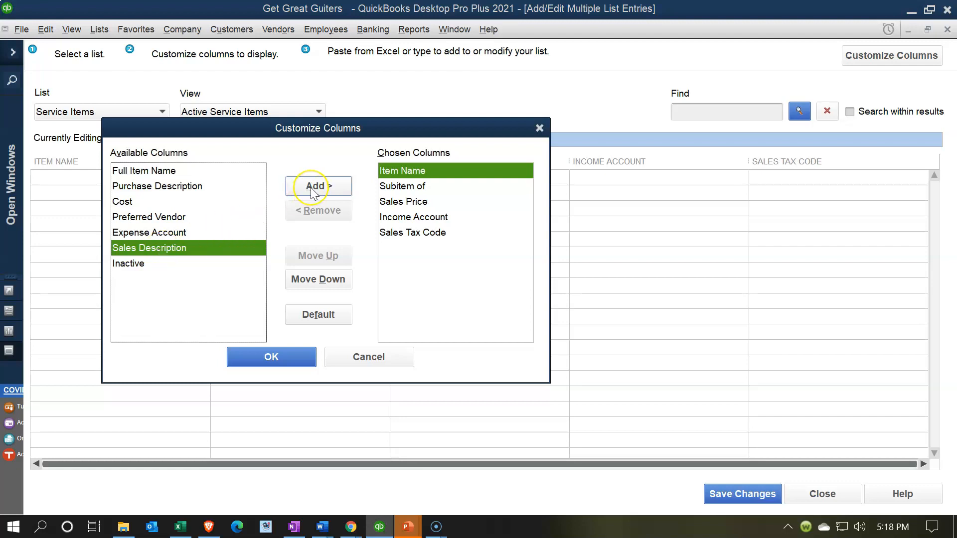
click(310, 187)
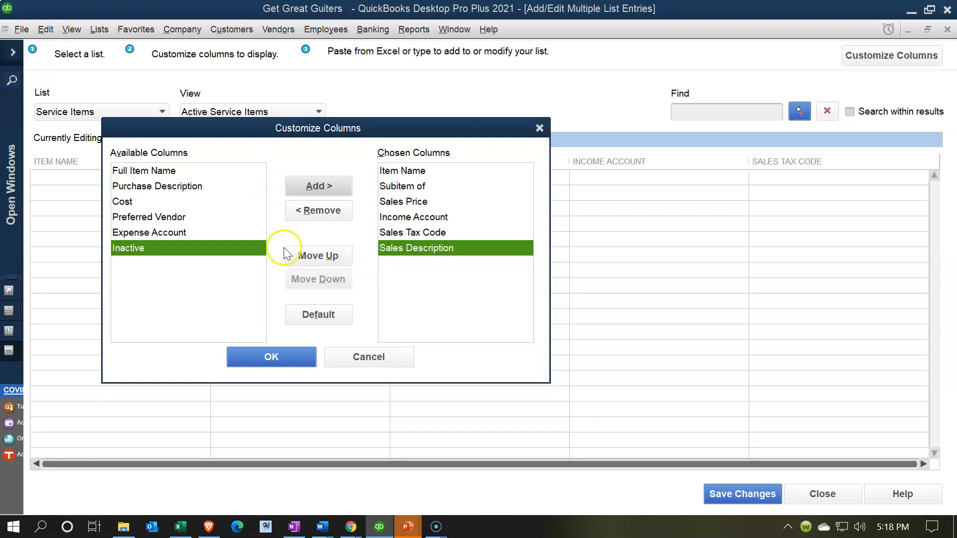
click(309, 256)
click(309, 257)
click(309, 256)
click(309, 257)
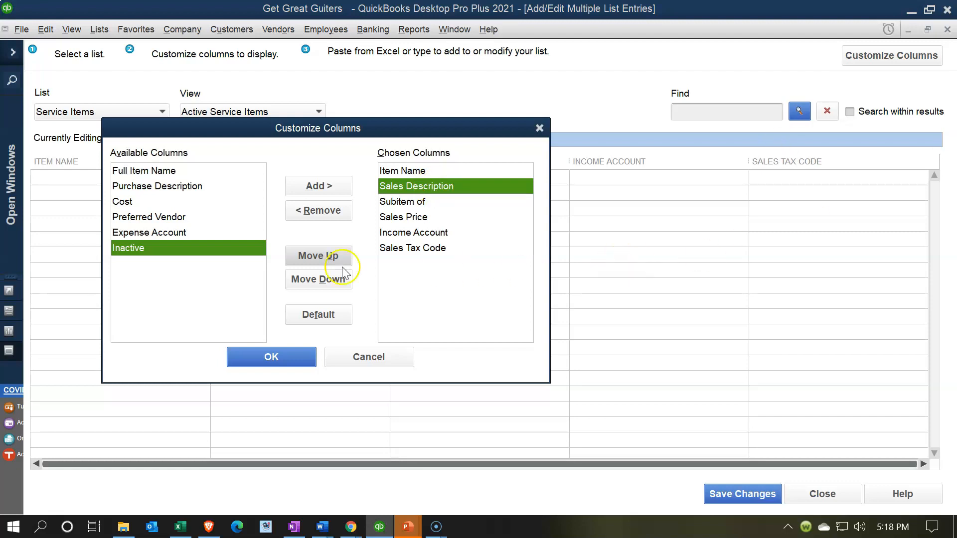
- Add Purchase Description to the chosen columns and place it directly below Sales Description
click(185, 183)
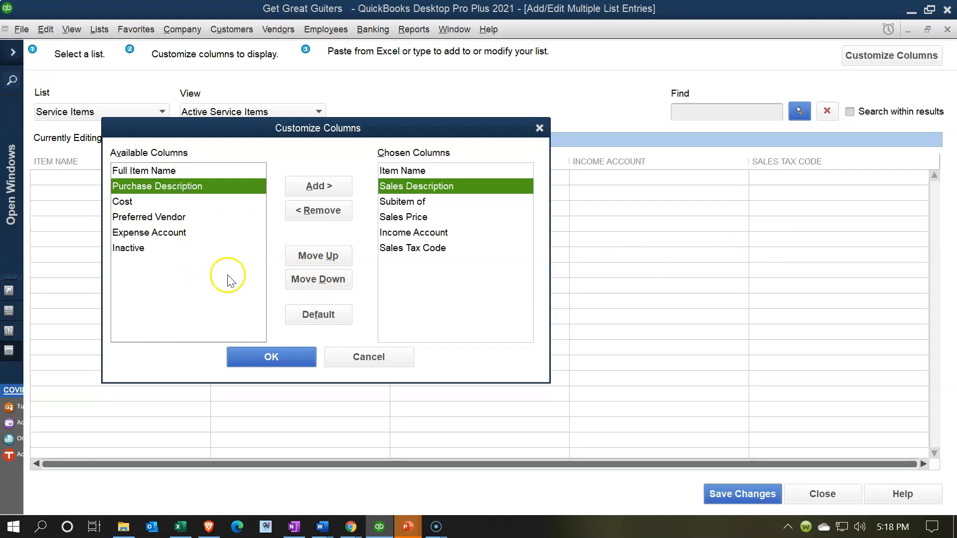
click(303, 187)
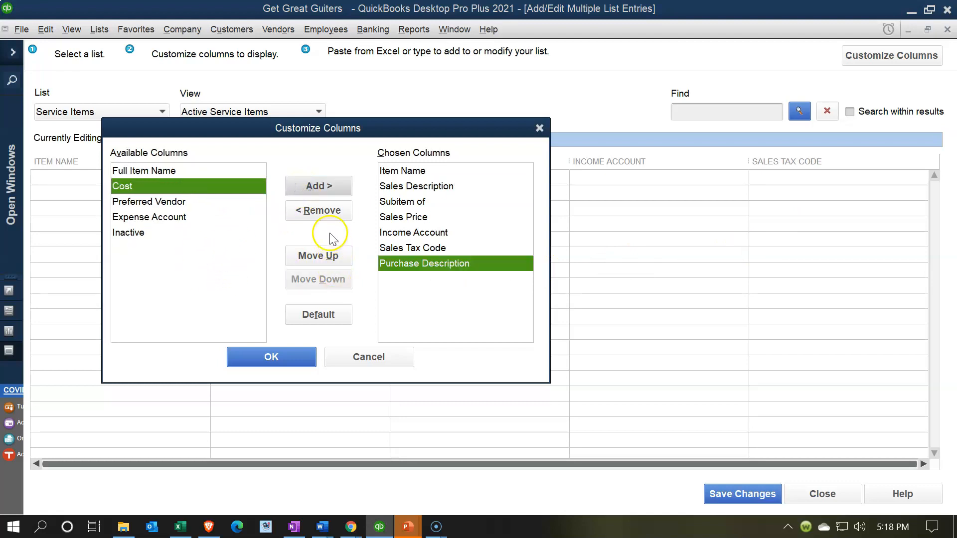
click(321, 256)
click(321, 256)
click(321, 256)
click(321, 256)
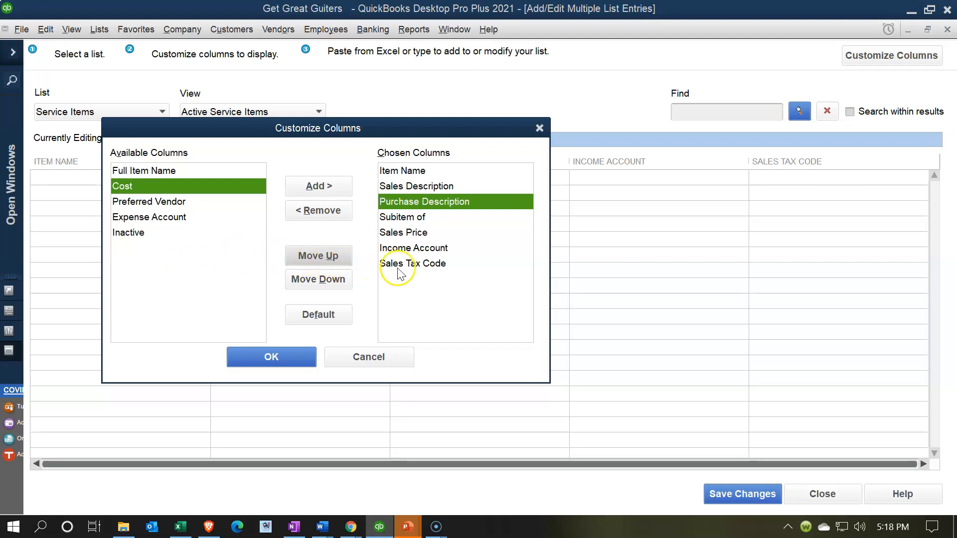
- Move Sales Price and Income Account above Subitem of in the chosen columns
click(399, 234)
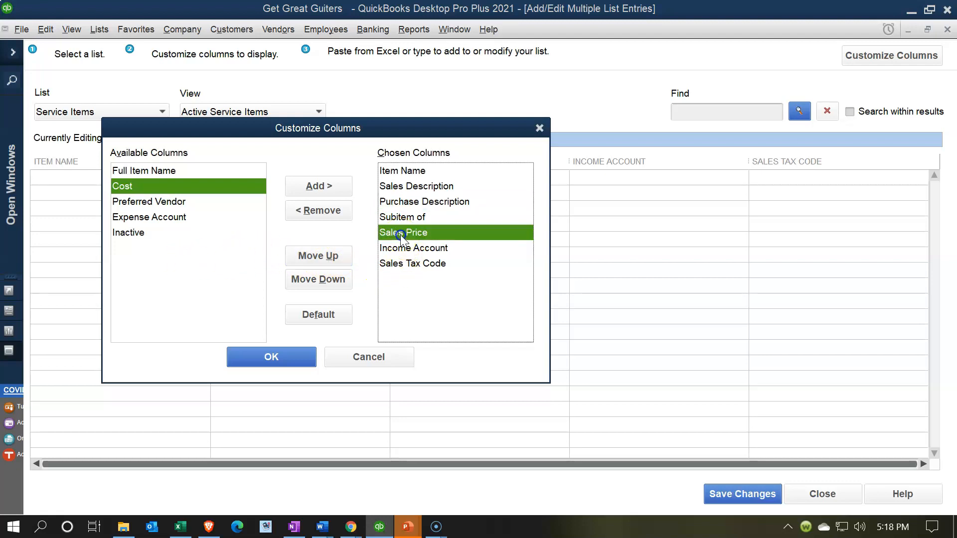
click(338, 257)
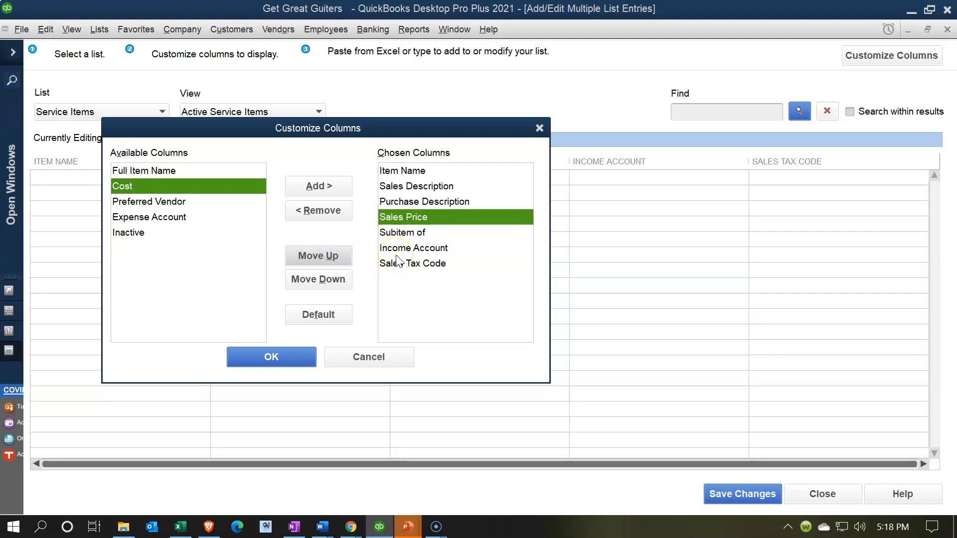
click(399, 248)
click(331, 254)
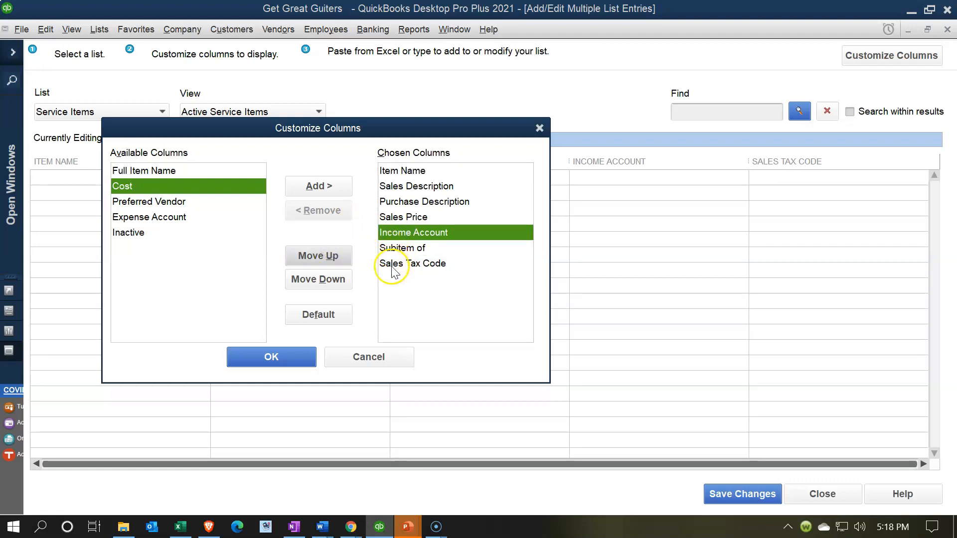
- Remove Subitem of and Sales Tax Code from the chosen columns
click(399, 252)
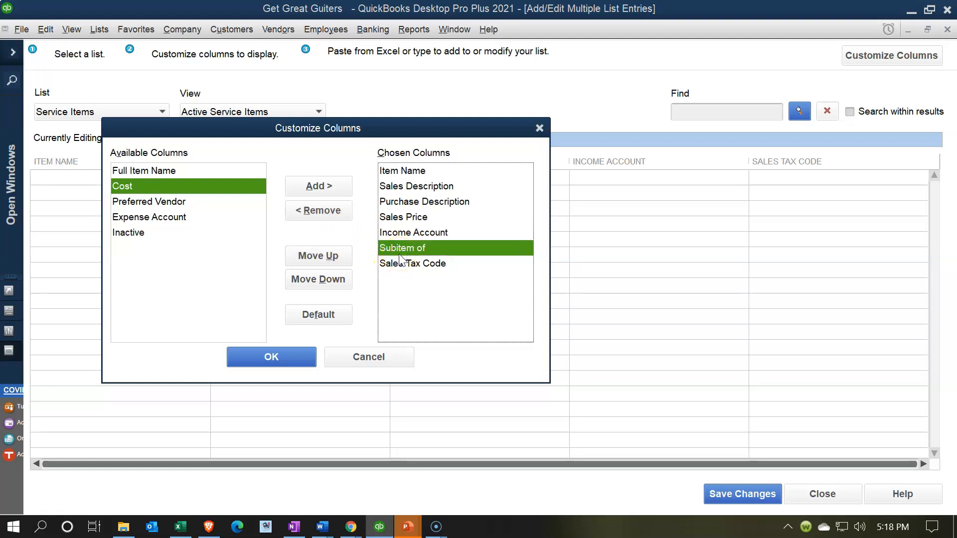
click(319, 209)
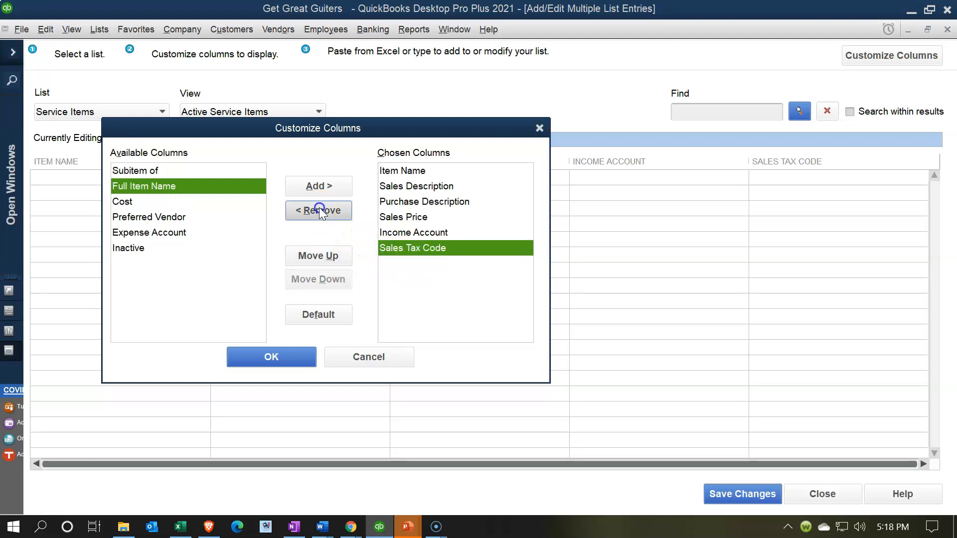
click(403, 254)
click(323, 218)
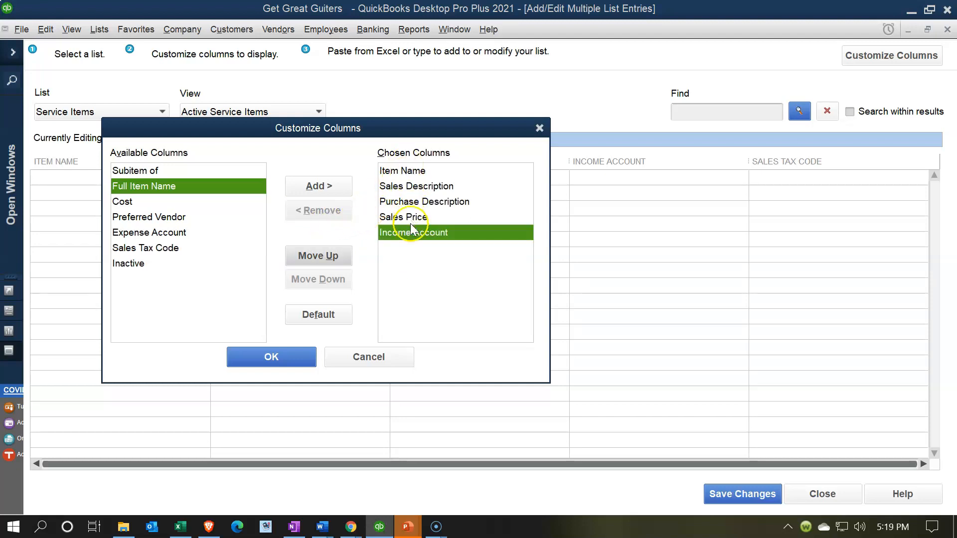
- Bring the Excel worksheet back, compare its headings in A1:E1 with the chosen columns, and minimize it
drag(956, 107, 608, 169)
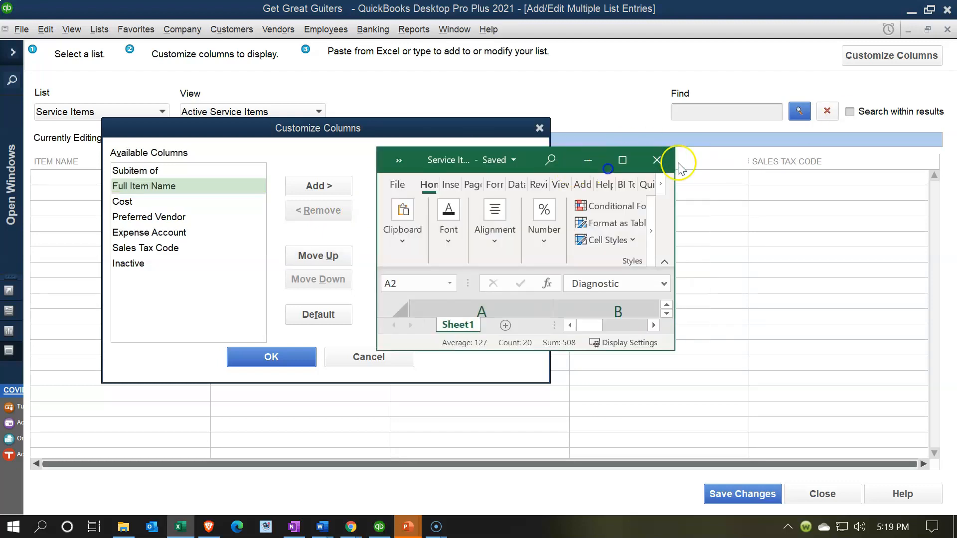
click(622, 160)
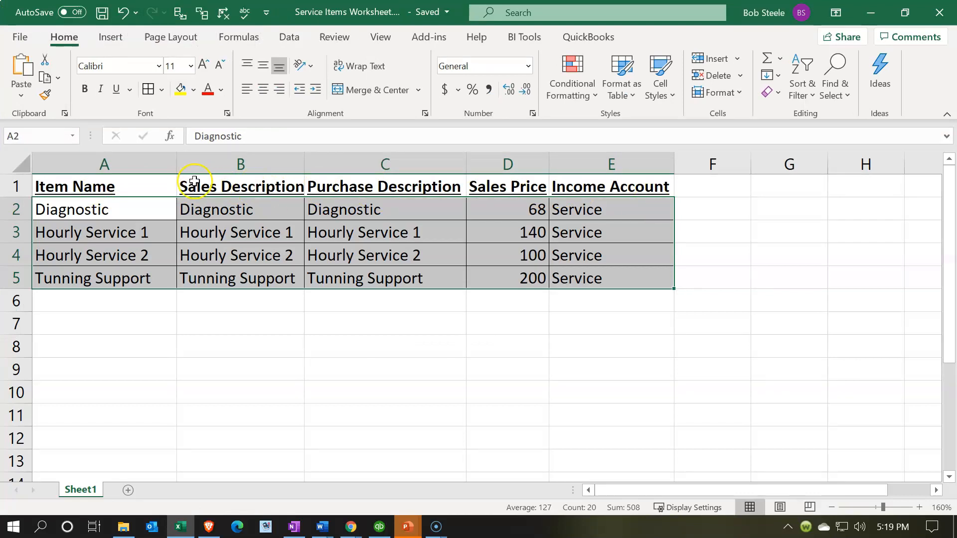
drag(172, 185, 630, 174)
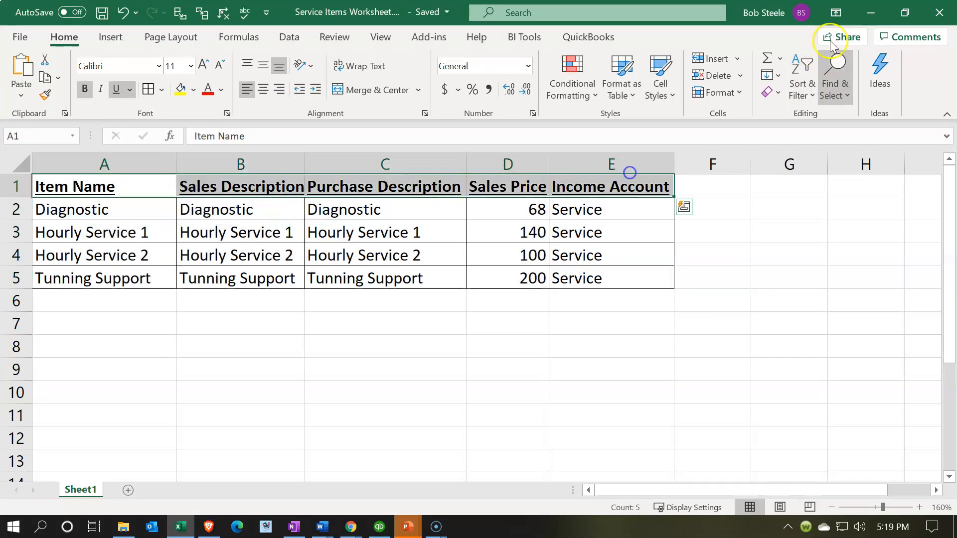
click(870, 13)
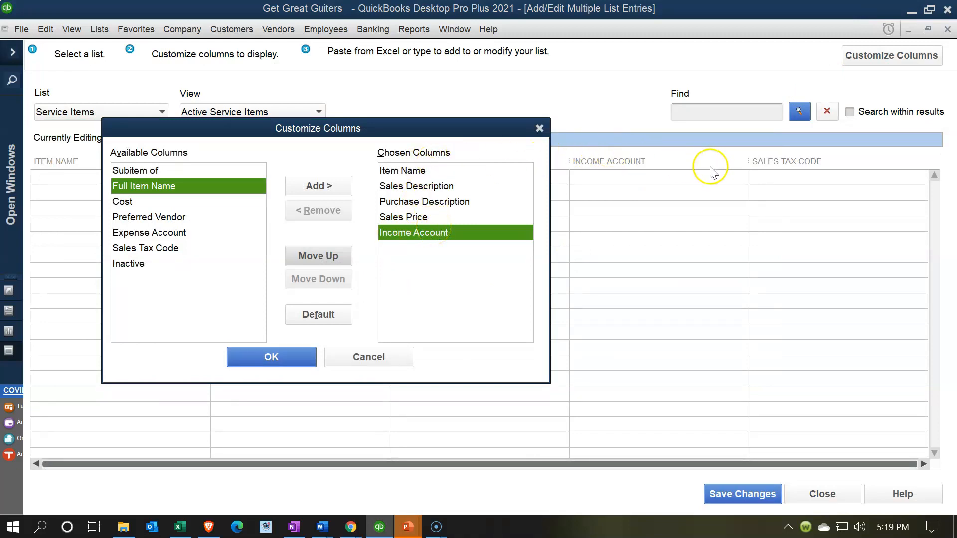
- Apply the column selection, narrow the Item Name column, and widen the Sales Description and Purchase Description columns
click(296, 358)
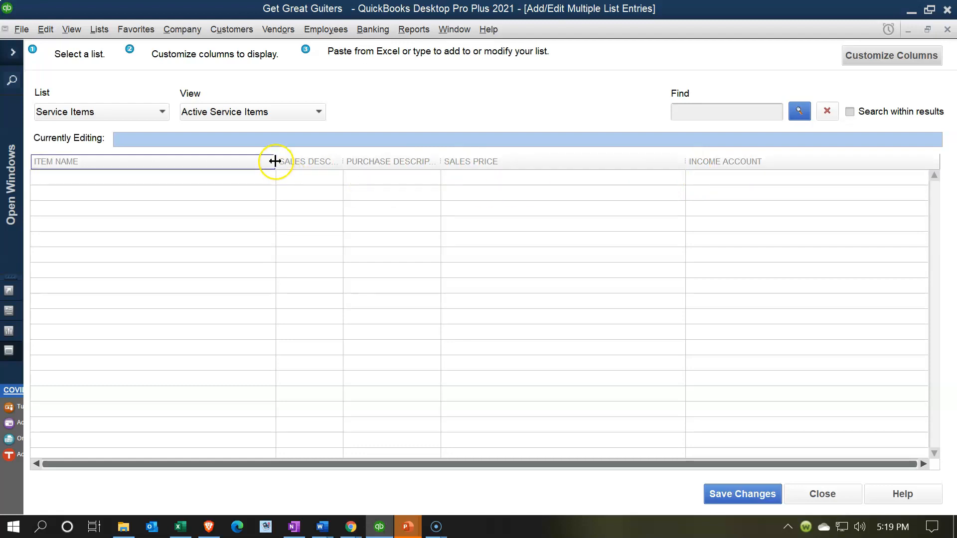
drag(277, 169, 186, 166)
drag(271, 160, 307, 163)
drag(419, 158, 484, 160)
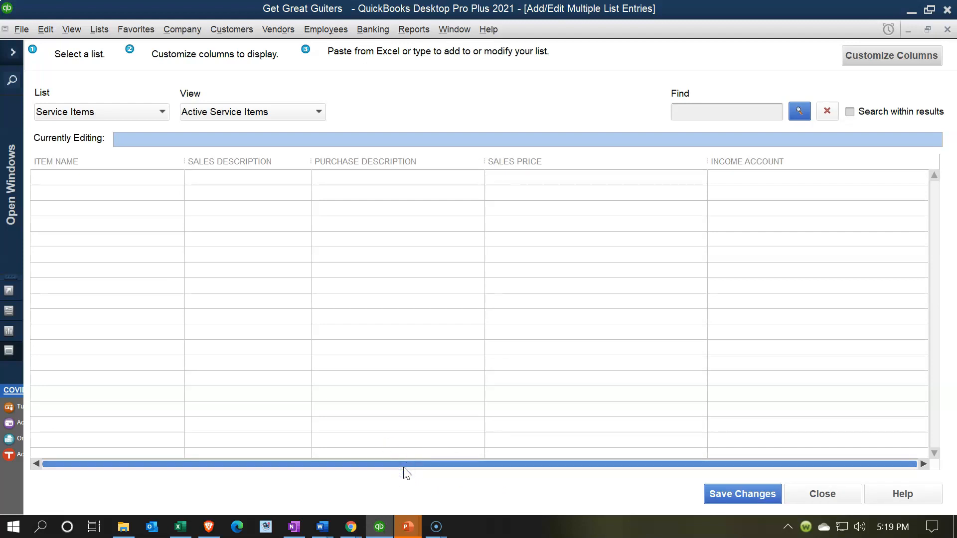
- Reopen the Service Items Worksheet in Excel and move its window off this screen to keep the item grid in view
click(180, 527)
click(214, 279)
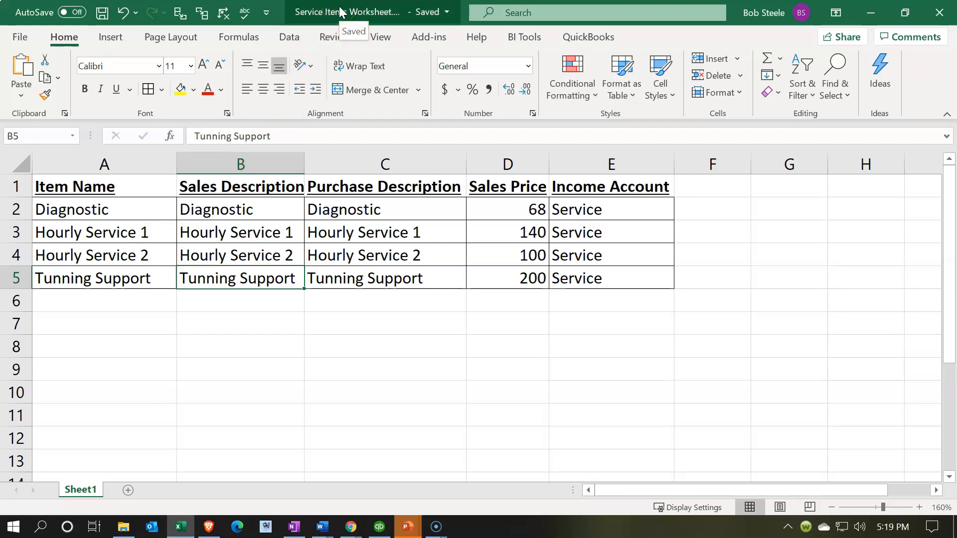
drag(342, 11, 956, 78)
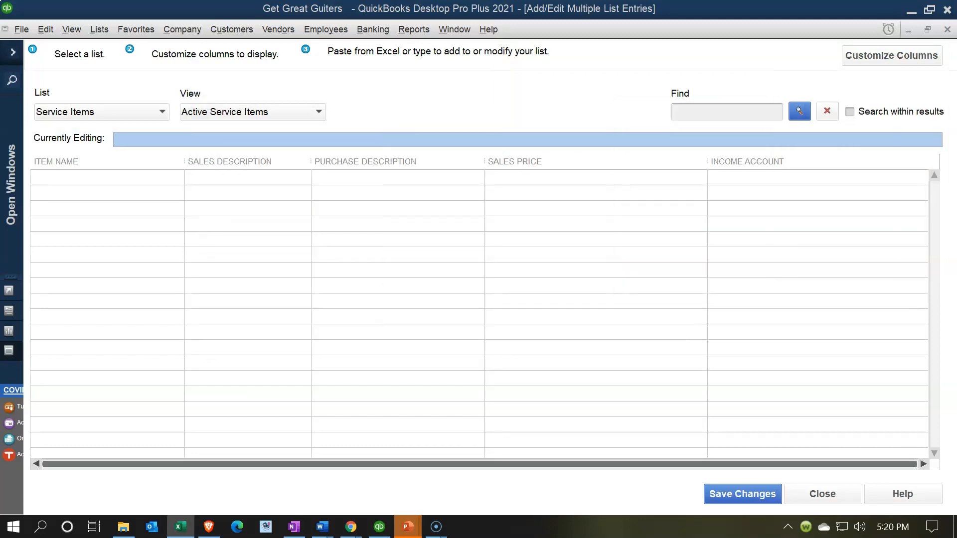
- Enter Diagnostic as the first item's name, sales description and purchase description, with a sales price of 68
click(97, 182)
click(164, 349)
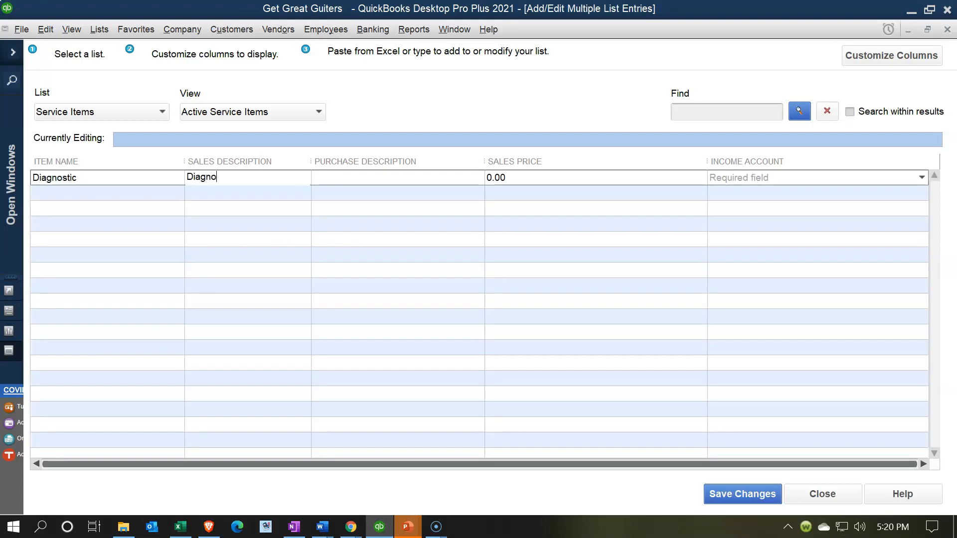
key(Tab)
text(no)
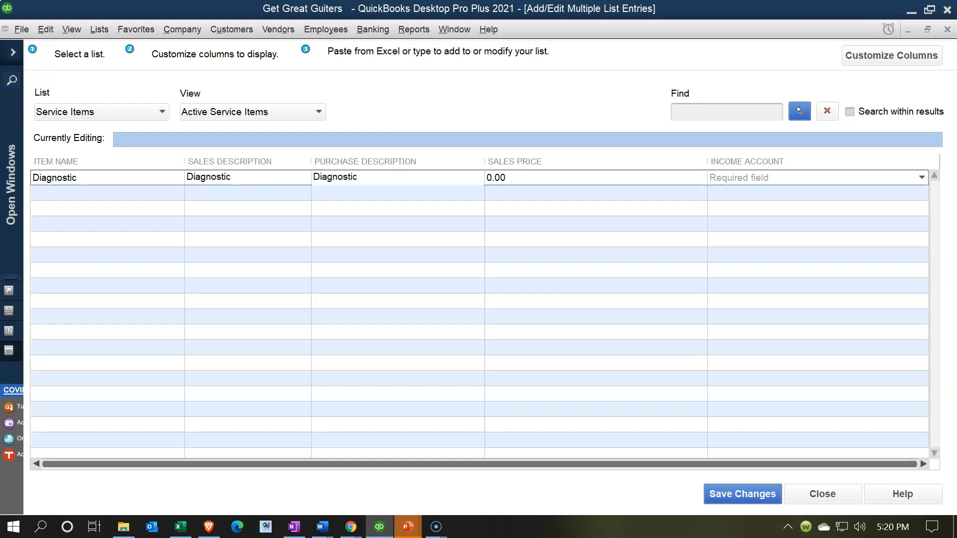
key(Tab)
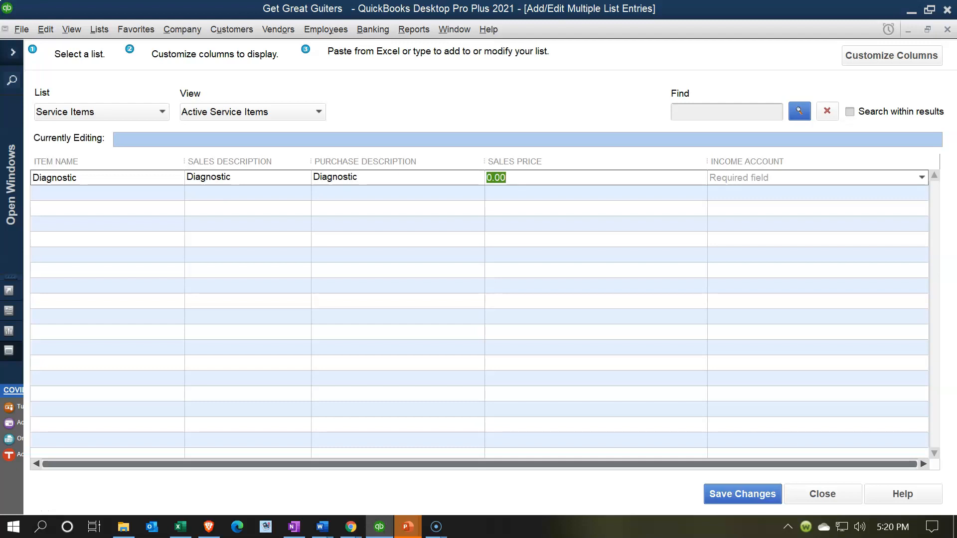
text(68)
key(Tab)
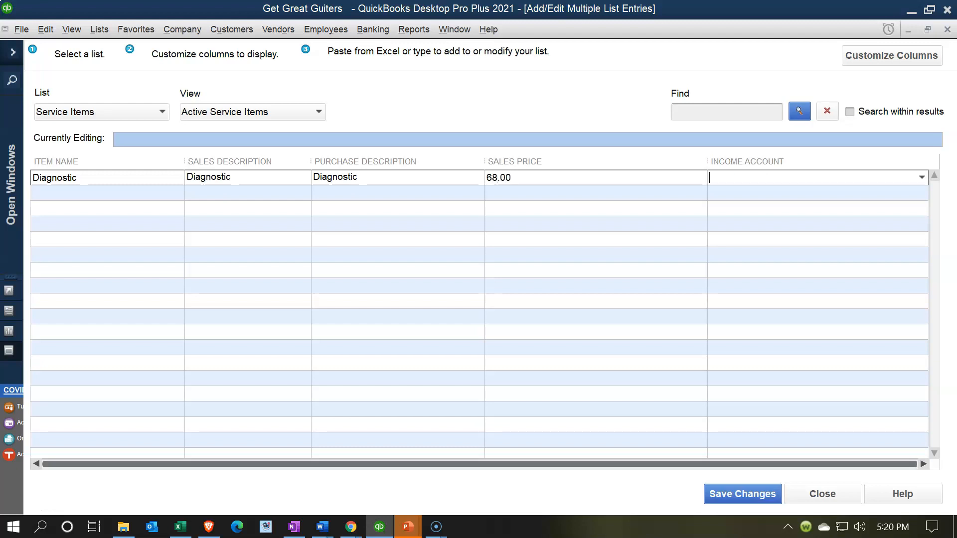
- Create a new Income account named Service and assign it as the Diagnostic item's income account
click(921, 178)
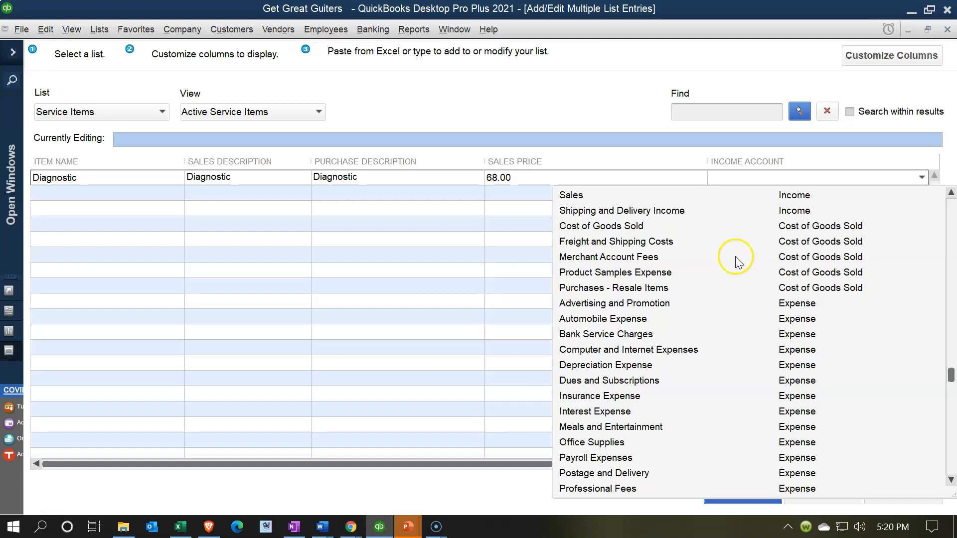
scroll(703, 258, up, 1)
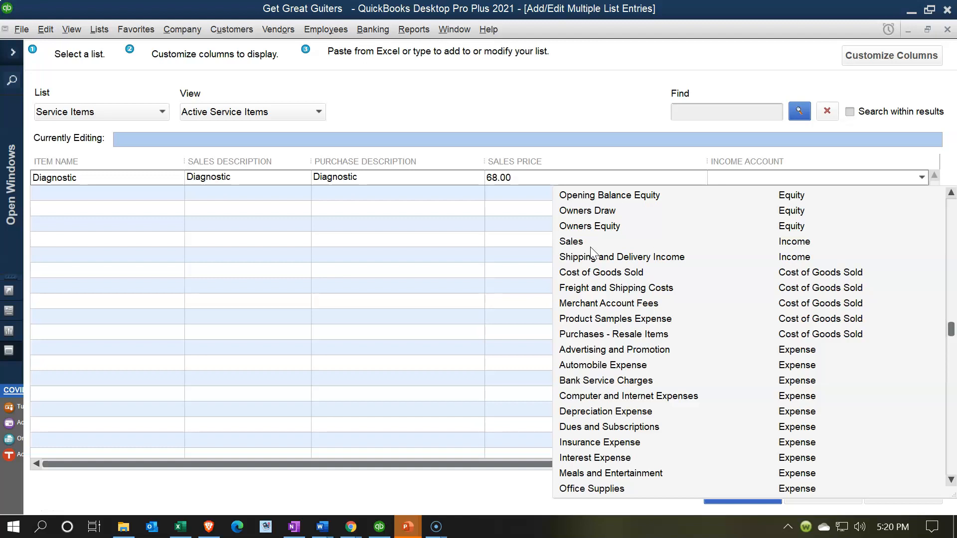
scroll(594, 252, up, 3)
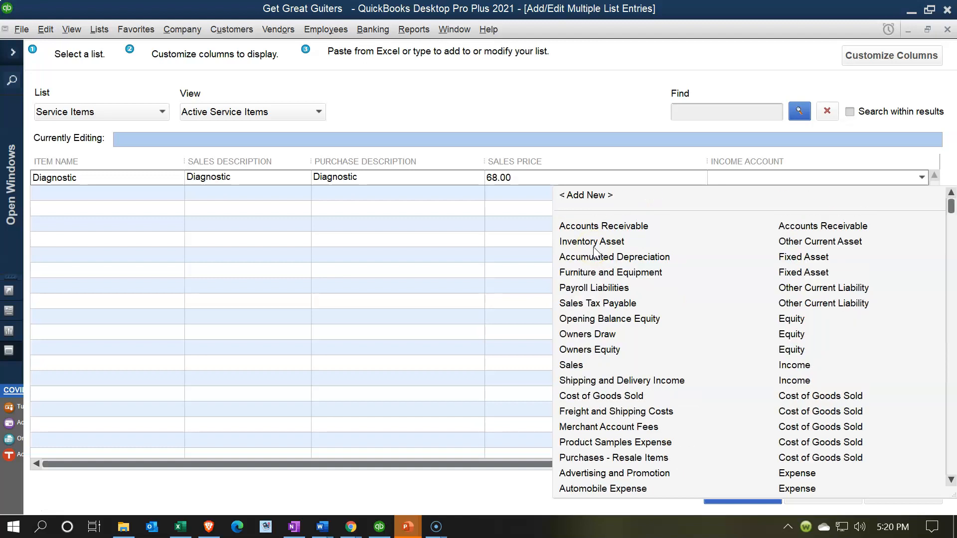
click(588, 198)
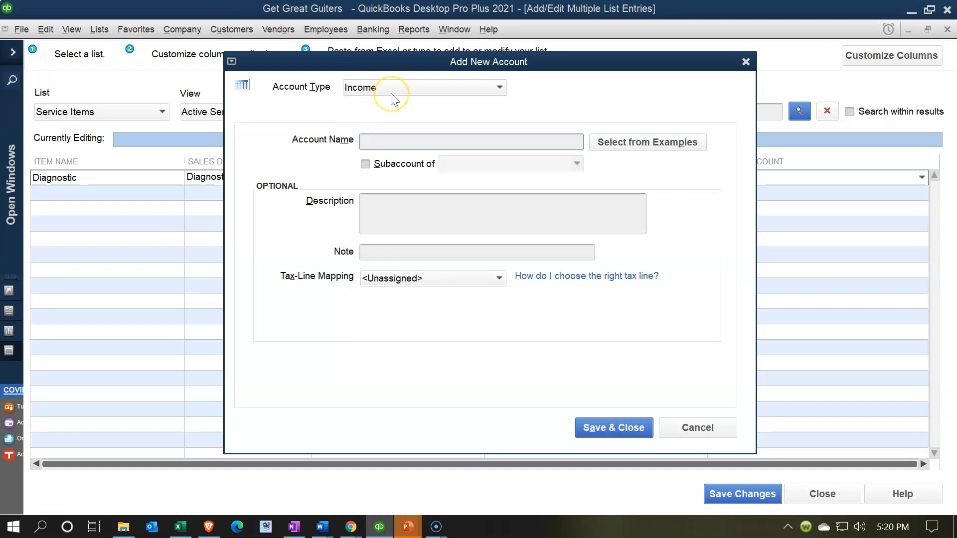
text(Service)
key(Tab)
key(Tab)
key(Tab)
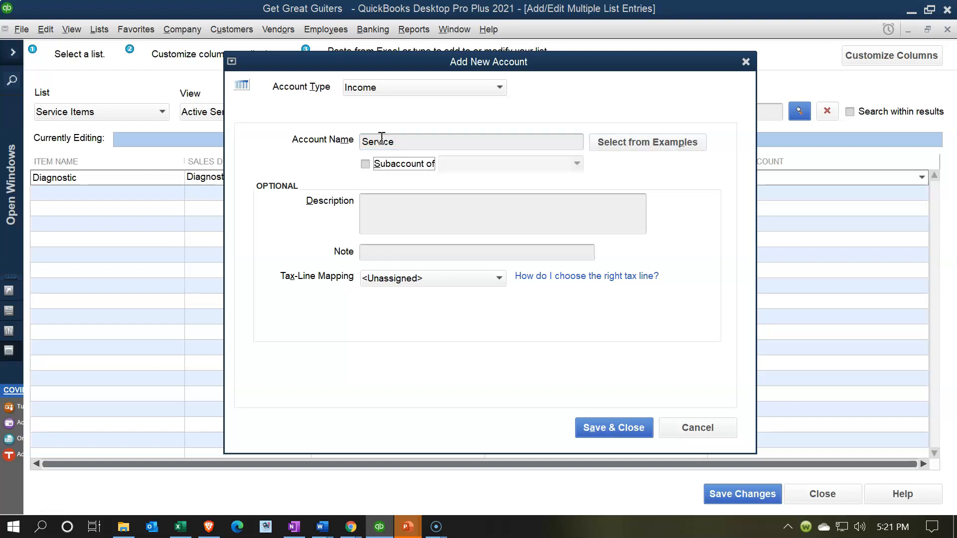
click(414, 220)
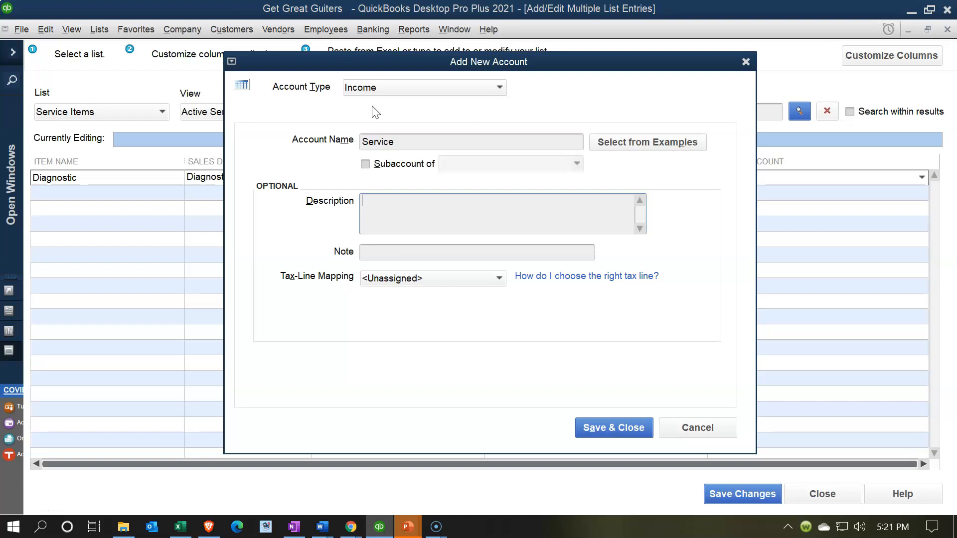
click(600, 429)
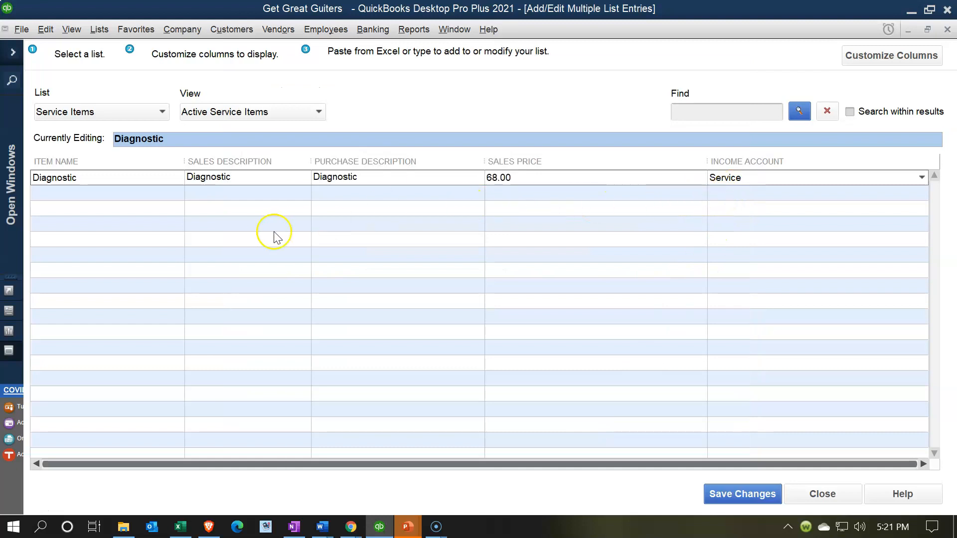
- Add Hourly Service 1 as the second item and copy its name into the sales and purchase descriptions
key(Tab)
text(Hourly Service)
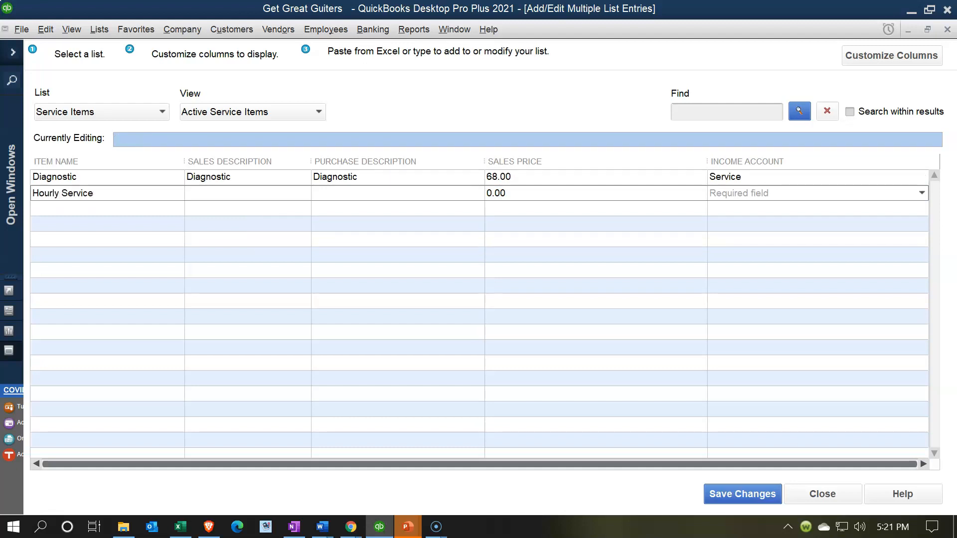
key(Tab)
click(109, 195)
double_click(109, 194)
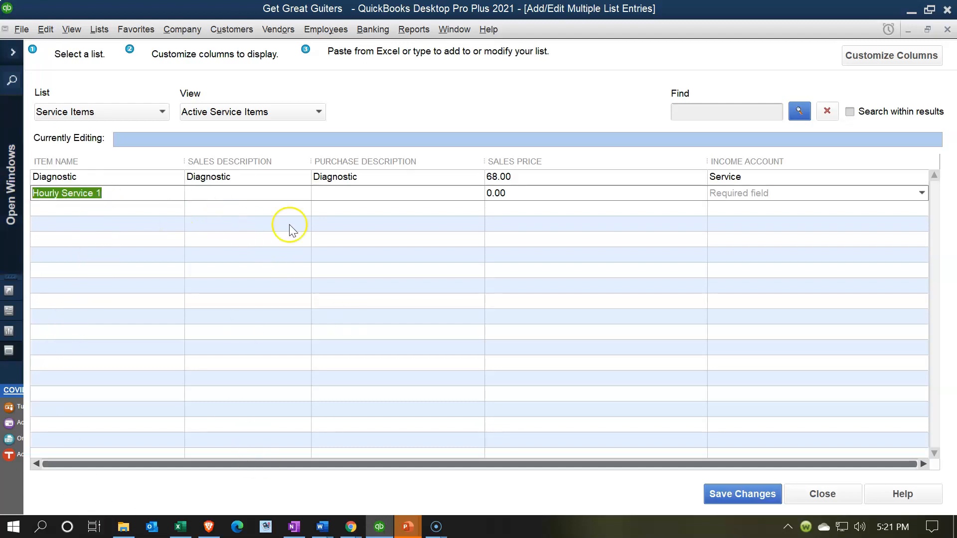
key(ctrl+c)
click(238, 192)
key(ctrl+v)
click(337, 193)
key(ctrl+v)
- Set Hourly Service 1's sales price to 140 and its income account to Service
double_click(523, 195)
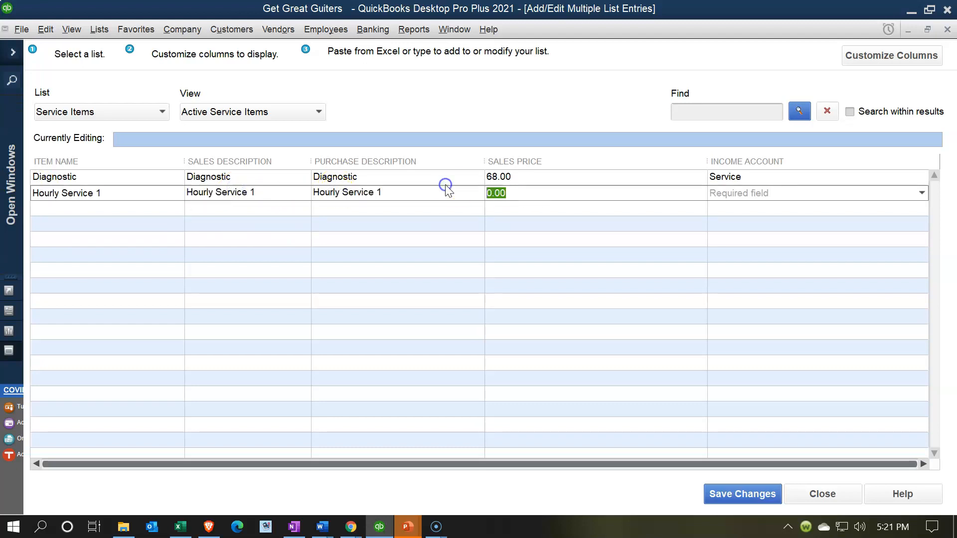
text(140)
key(Tab)
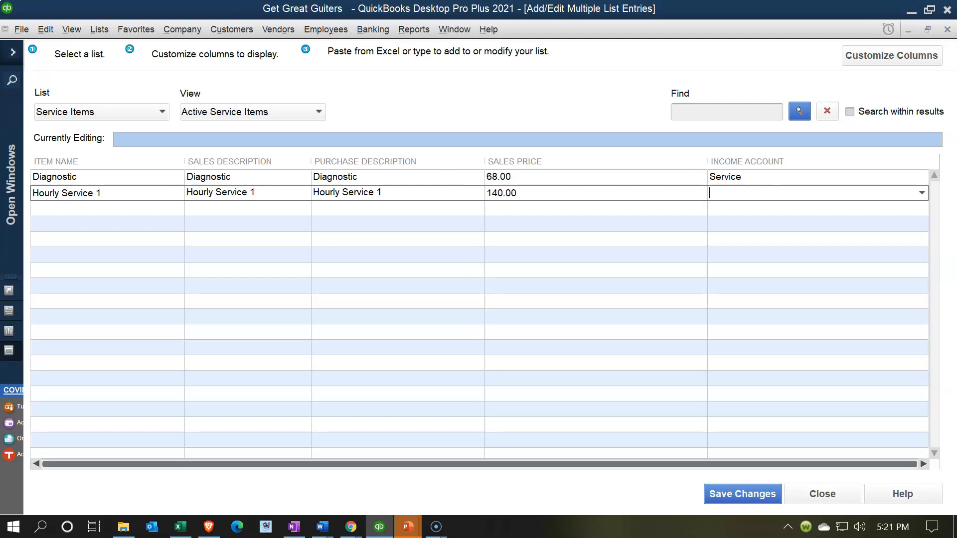
text(Service)
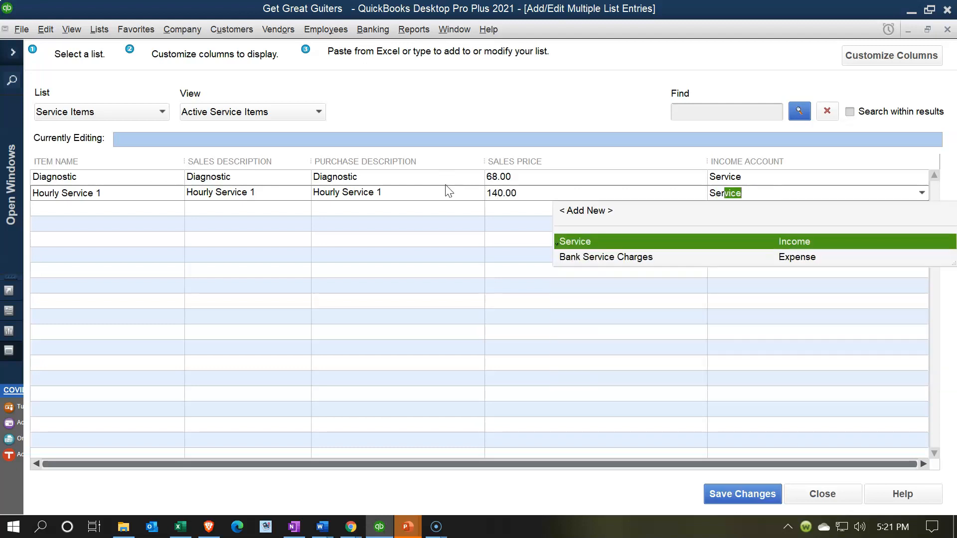
click(598, 241)
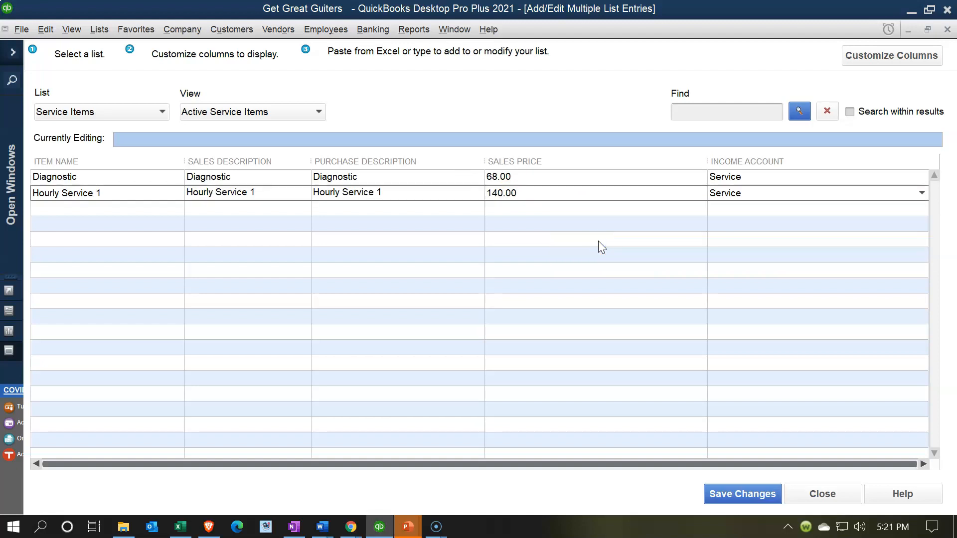
- Add Hourly Service 2 as the third item and copy its name into the sales and purchase descriptions
key(Down)
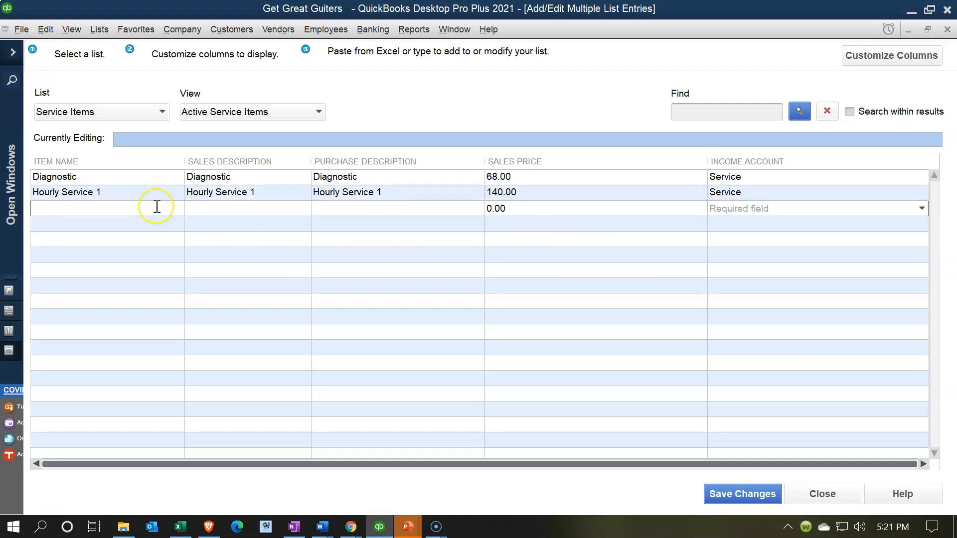
text(Hourly Service)
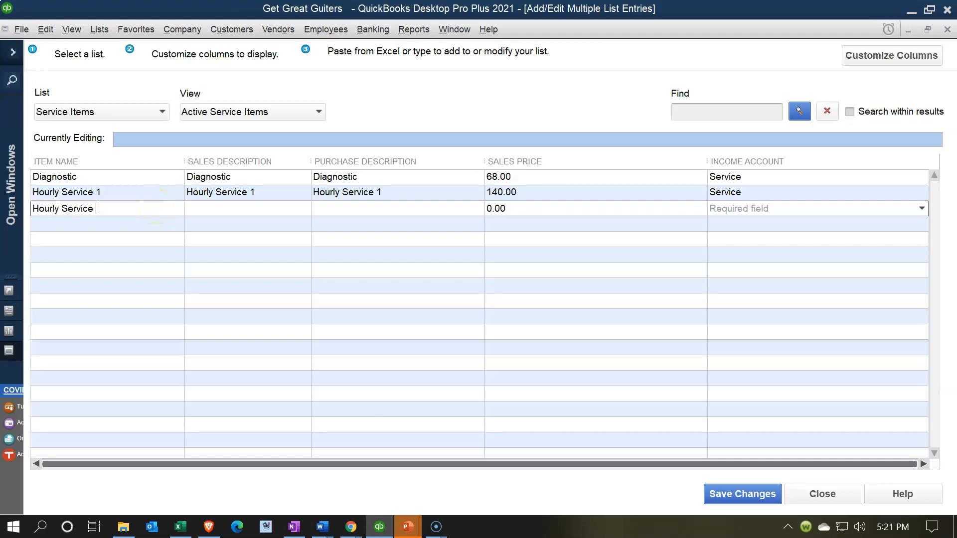
key(ctrl+shift+Left)
key(ctrl+shift+Left)
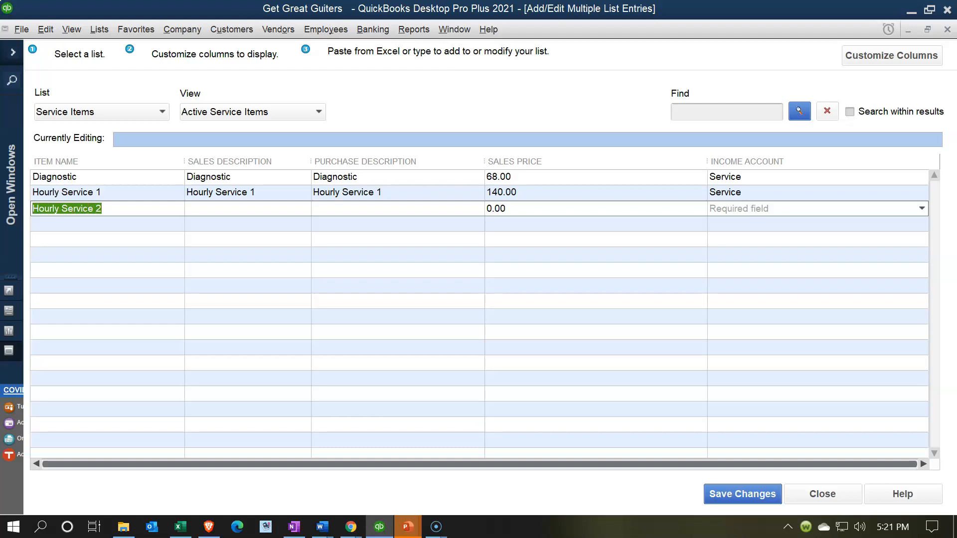
click(261, 209)
key(ctrl+v)
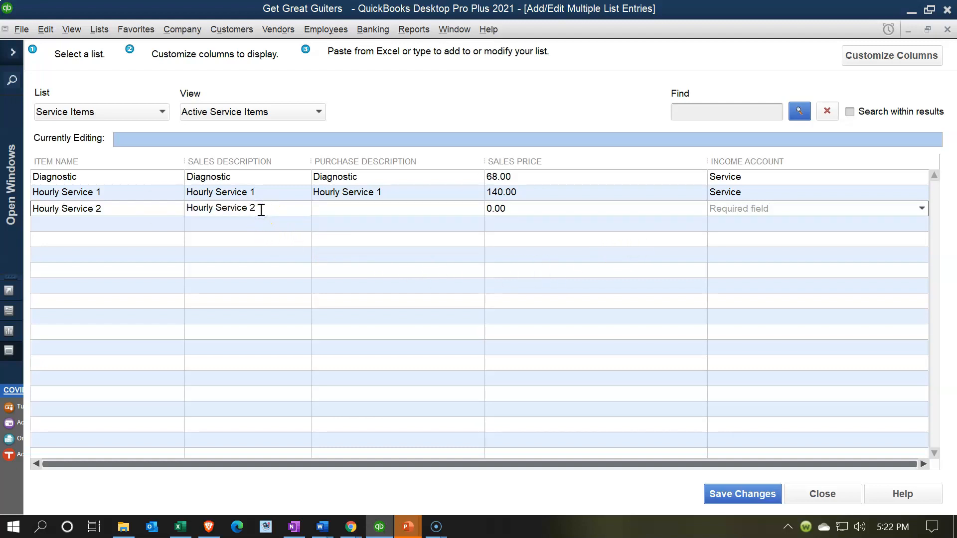
click(360, 212)
key(ctrl+v)
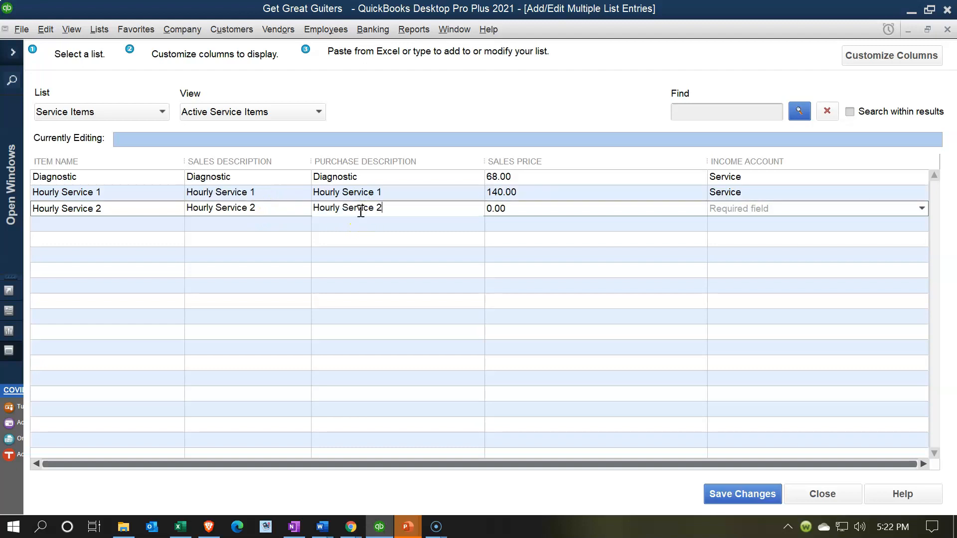
- Set Hourly Service 2's sales price to 100 and its income account to Service
click(527, 204)
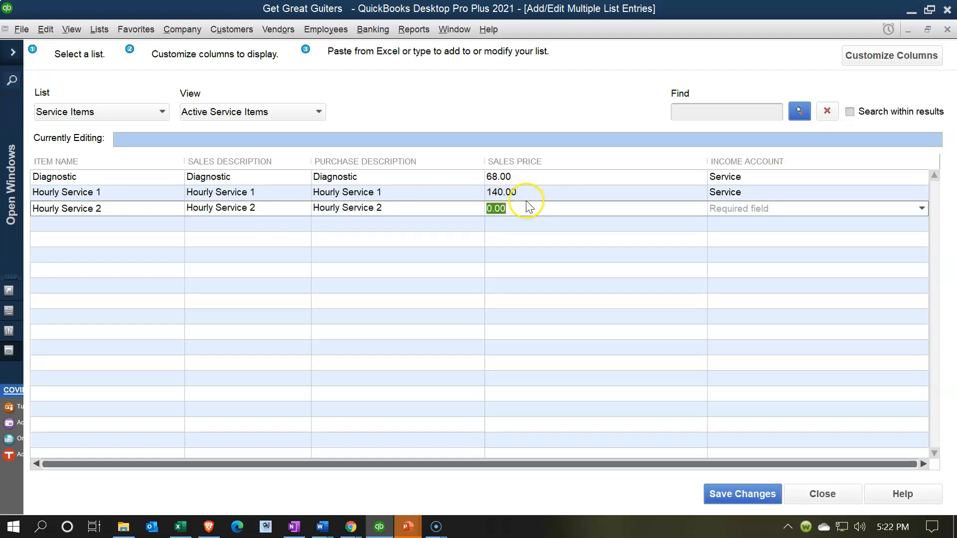
text(100)
key(Tab)
text(Ser)
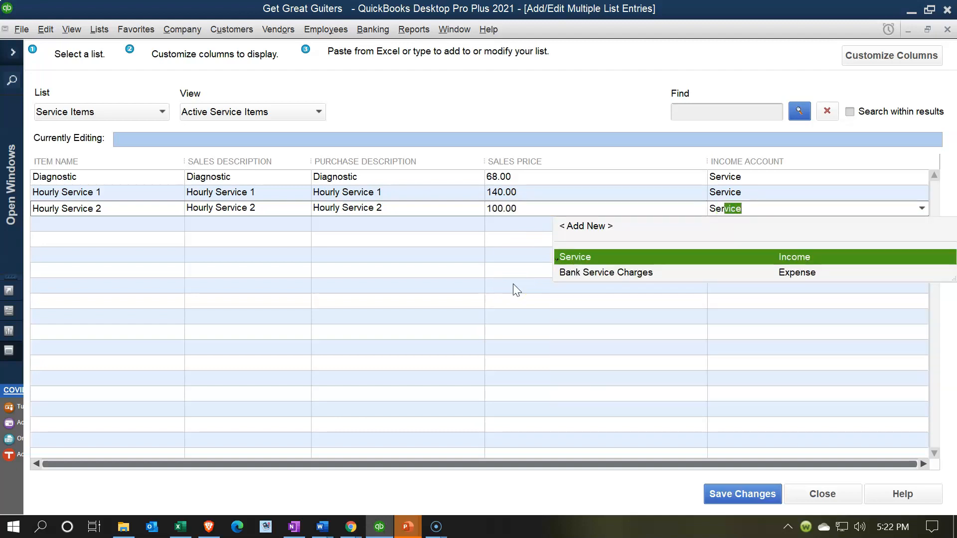
key(Tab)
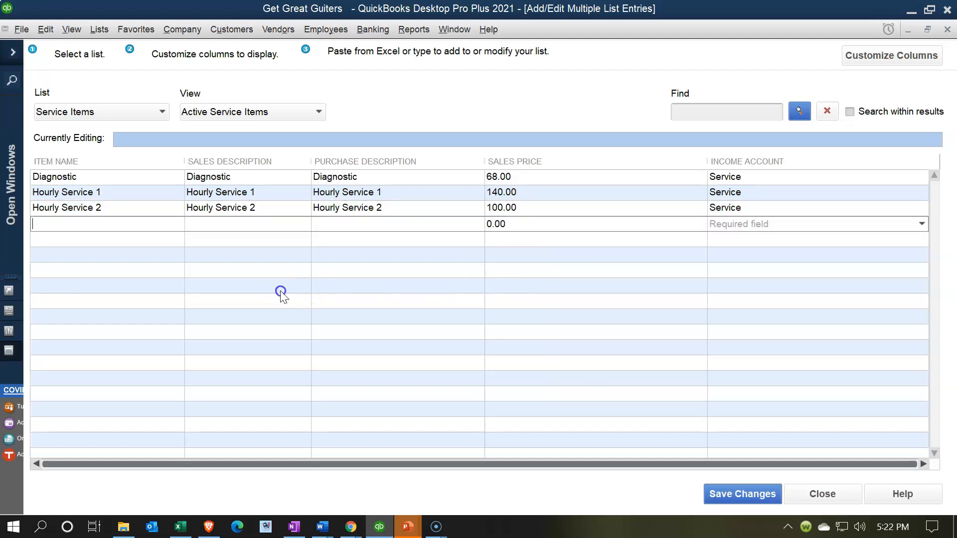
- Clear the item name and sales description from the Diagnostic row
click(150, 180)
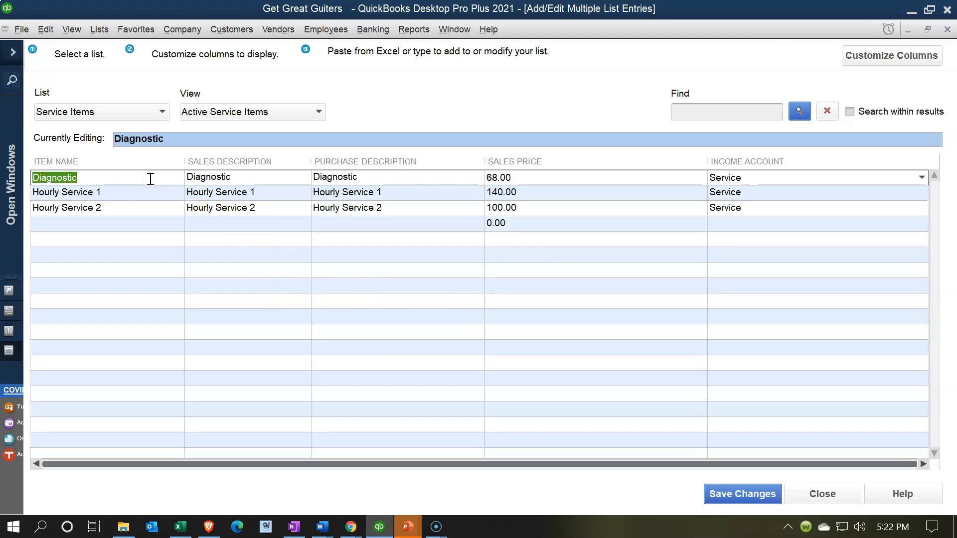
key(Delete)
key(Delete)
key(Delete)
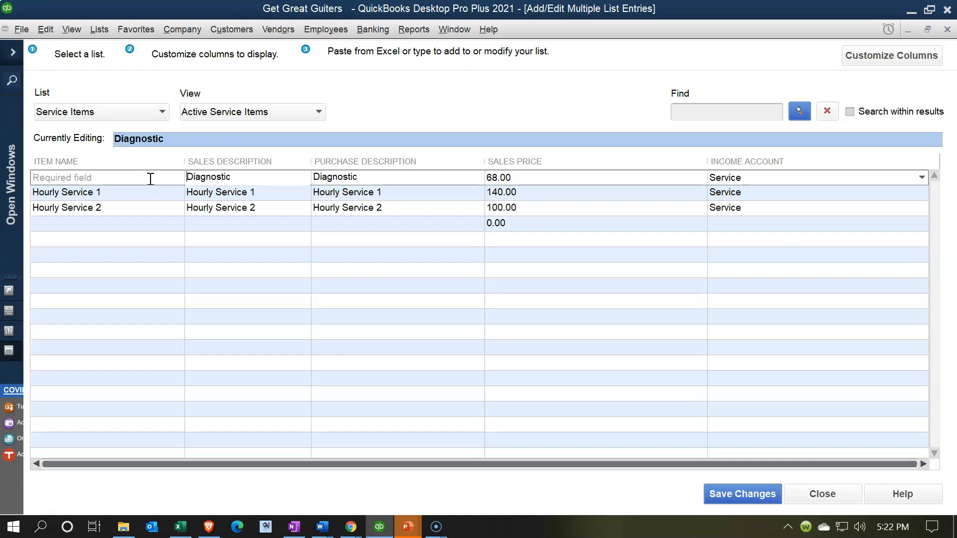
key(Delete)
key(Delete)
key(Delete)
key(Delete)
key(Delete)
key(Delete)
key(Delete)
key(Delete)
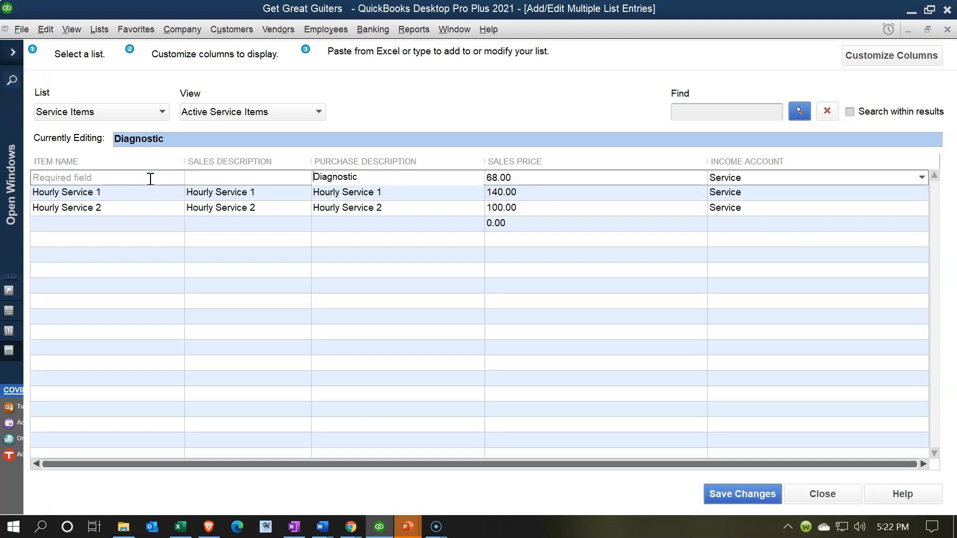
key(Tab)
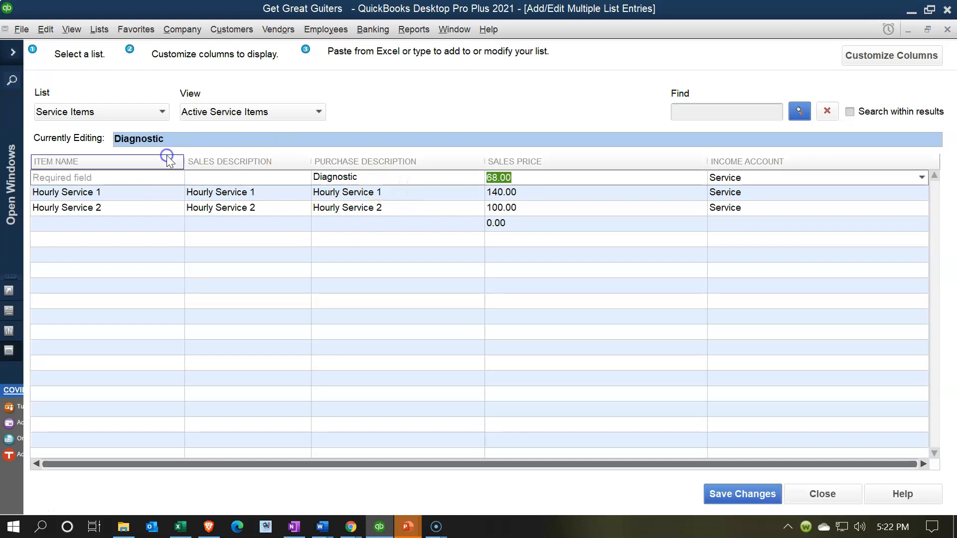
drag(360, 179, 190, 169)
click(74, 175)
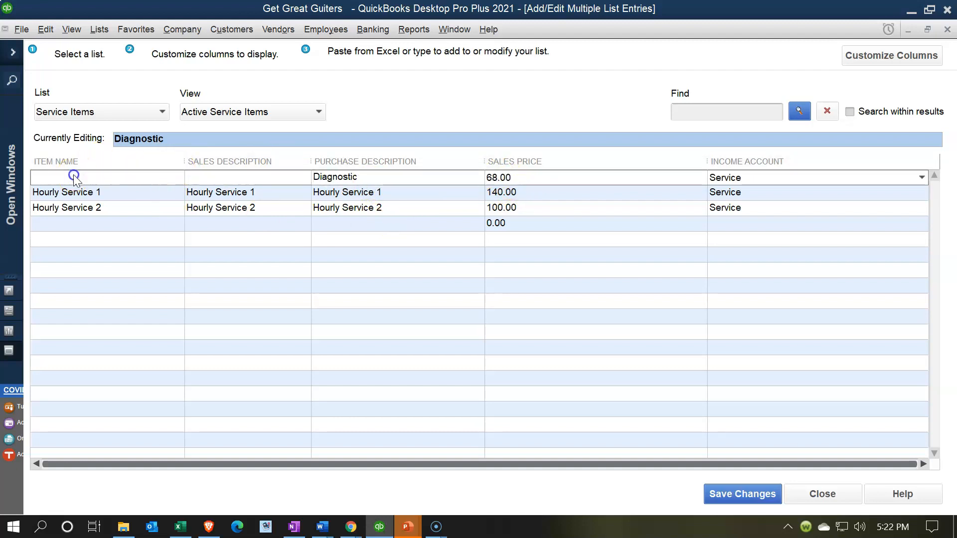
drag(376, 229, 536, 250)
drag(81, 177, 132, 217)
- Clear the item names and sales descriptions from the Hourly Service 1 and Hourly Service 2 rows
click(73, 192)
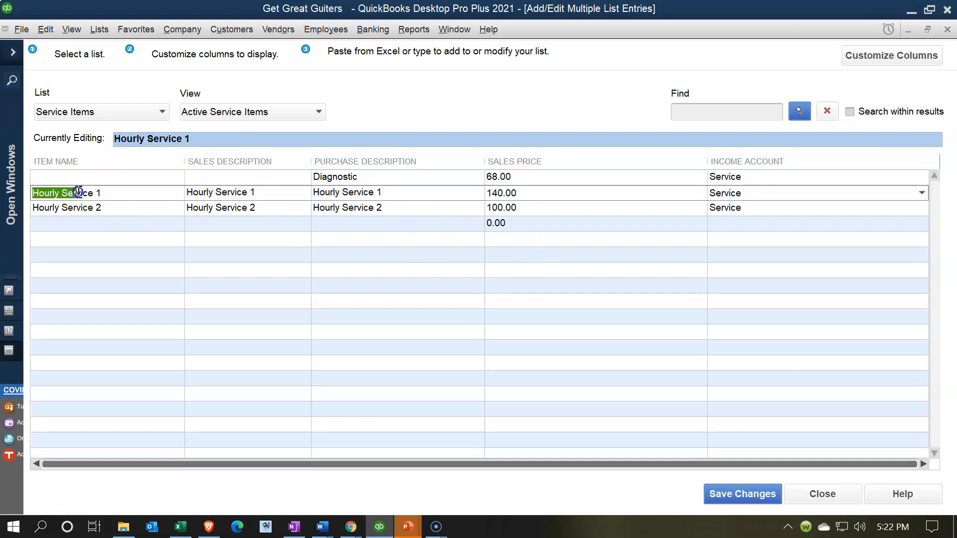
key(Delete)
click(107, 207)
key(Delete)
click(241, 192)
key(Delete)
click(271, 211)
key(Delete)
- Clear the purchase descriptions from all three item rows
click(365, 179)
key(Delete)
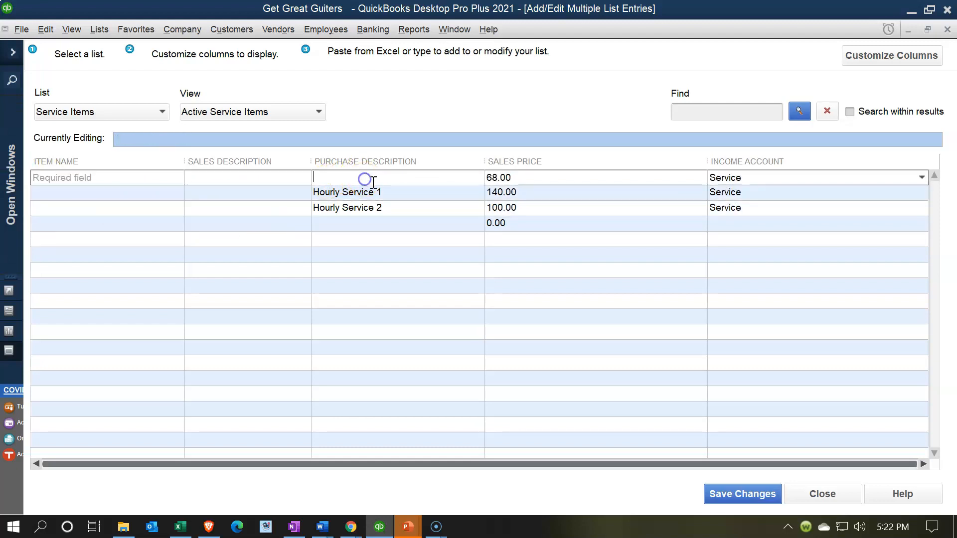
click(387, 191)
key(Delete)
click(386, 207)
key(Delete)
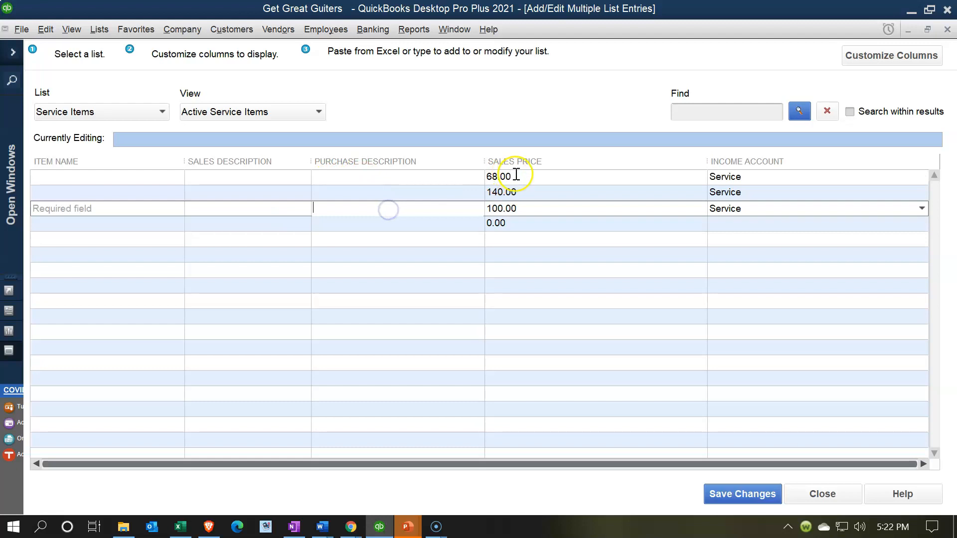
- Clear the sales prices from all the rows, including the unused fourth row
click(519, 177)
drag(517, 191, 427, 162)
key(Delete)
drag(513, 178, 522, 224)
key(Delete)
click(490, 192)
key(Delete)
key(Delete)
key(Delete)
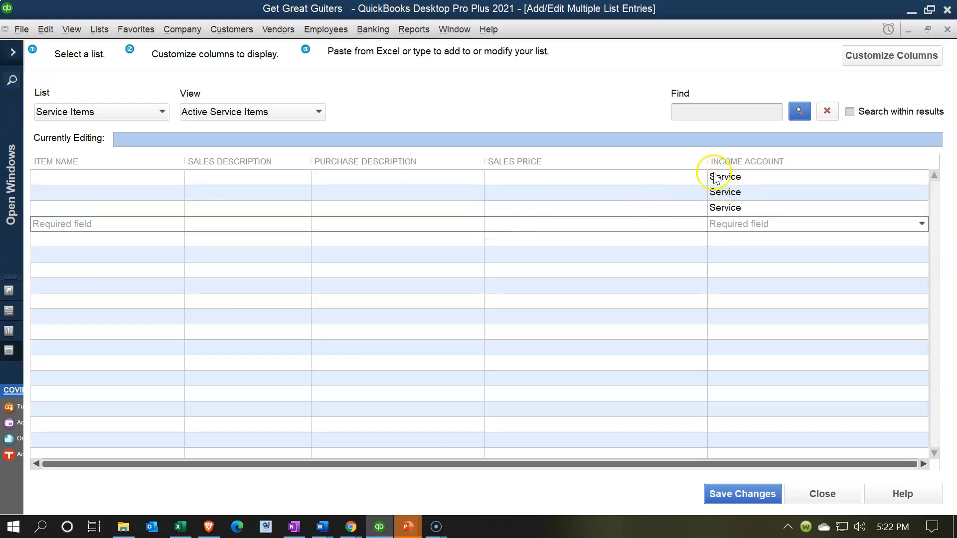
- Clear the Service income account from all three remaining item rows
drag(715, 176, 822, 171)
key(Delete)
key(BackSpace)
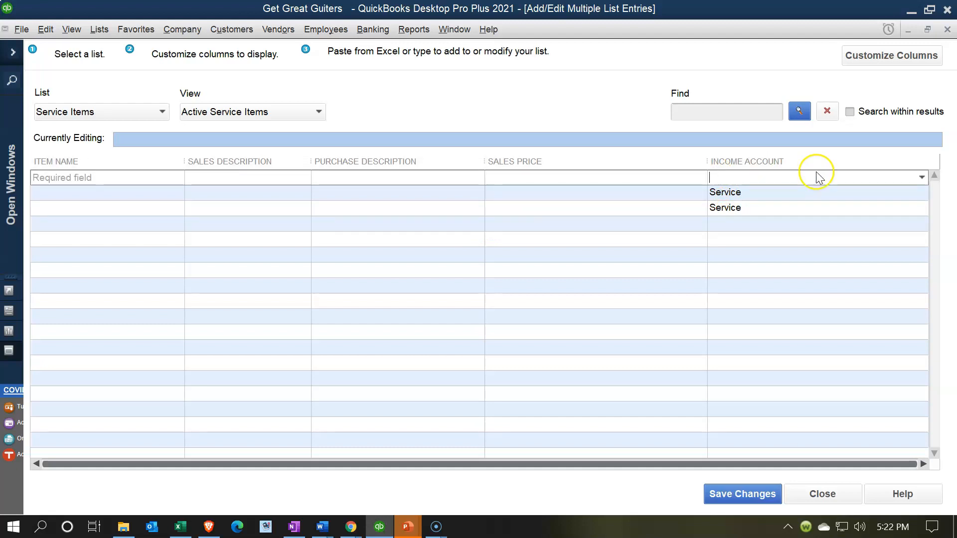
click(720, 194)
key(Delete)
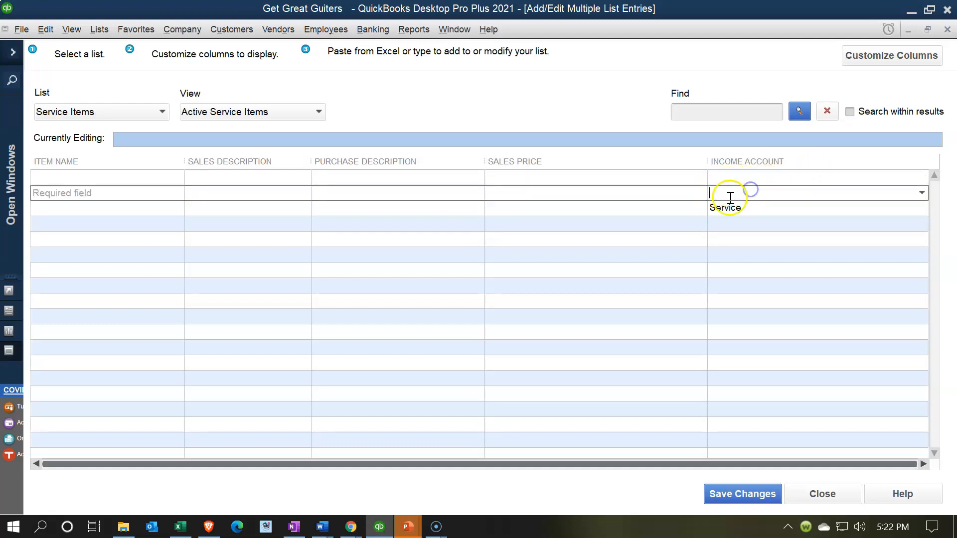
click(712, 207)
key(Delete)
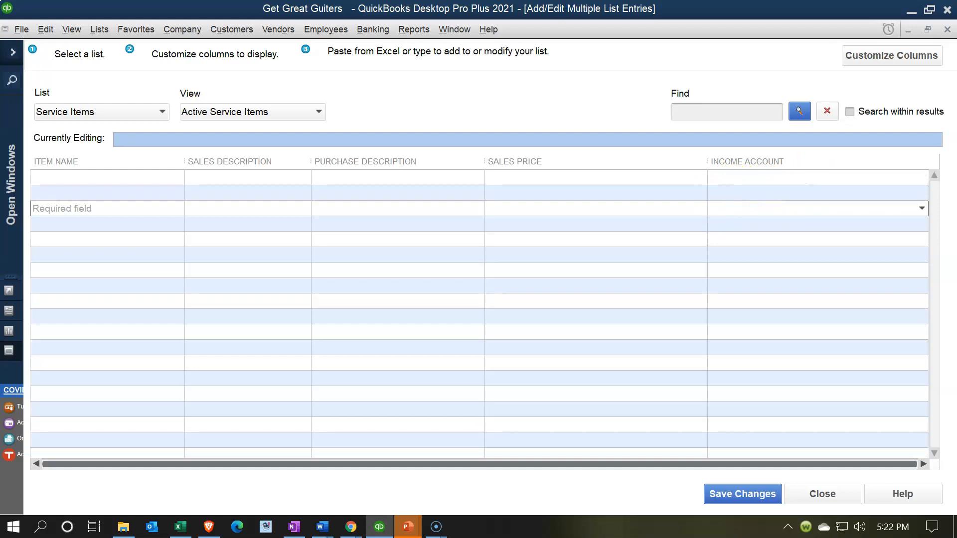
- Switch to the Service Items Worksheet in Excel and copy the four item rows A2:E5, without the headings
drag(956, 202, 524, 243)
click(495, 237)
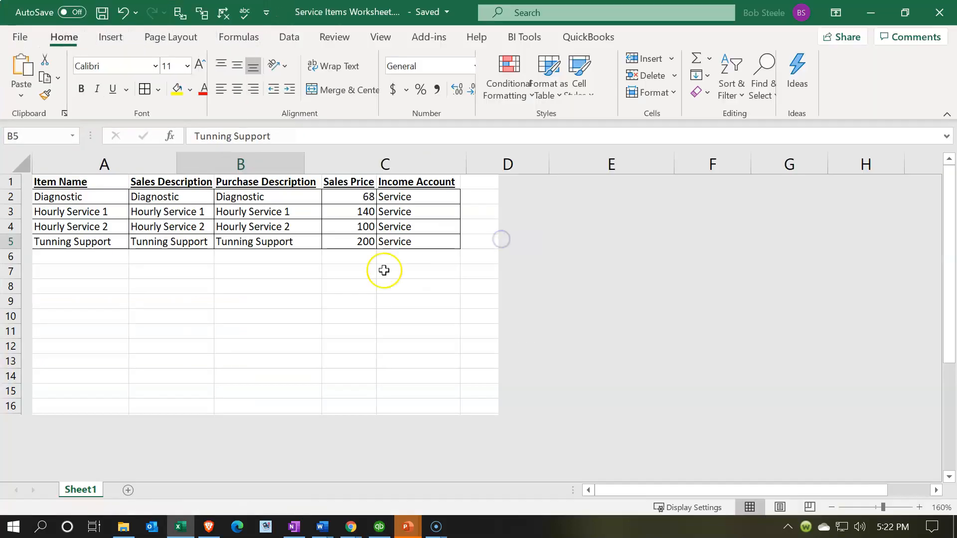
click(355, 271)
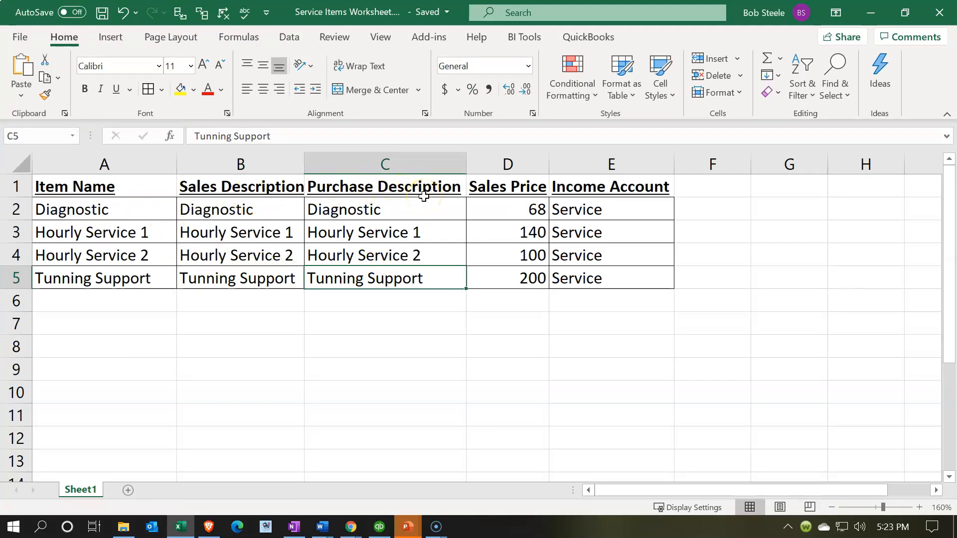
drag(128, 208, 601, 281)
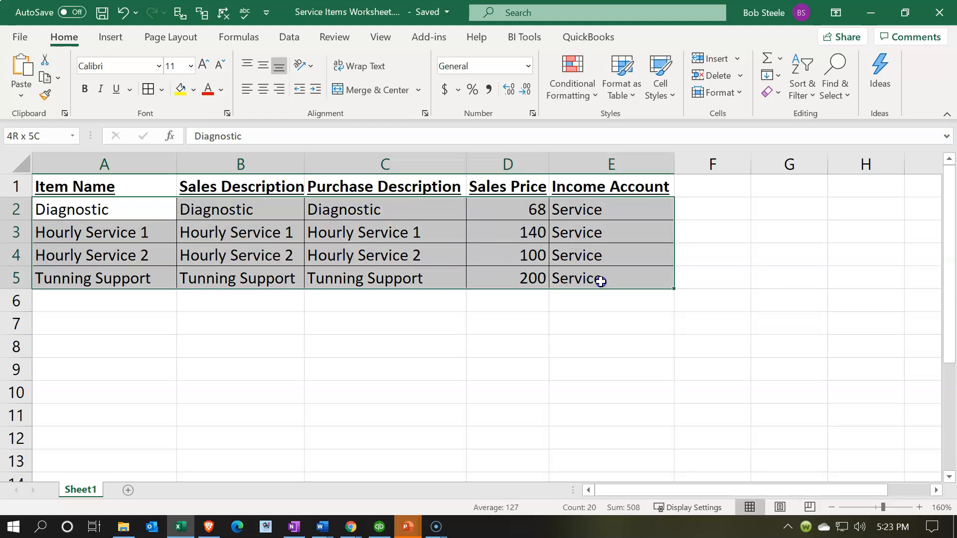
right_click(609, 254)
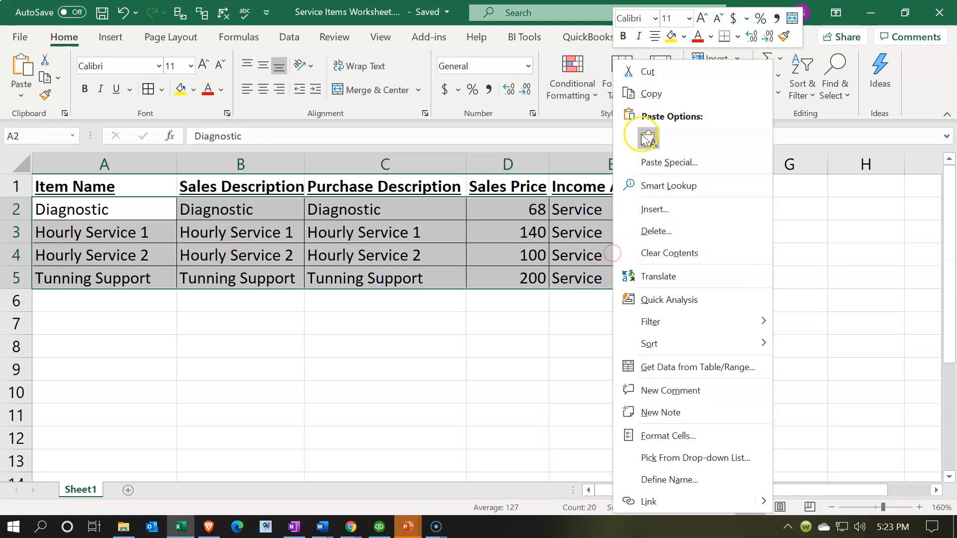
click(645, 99)
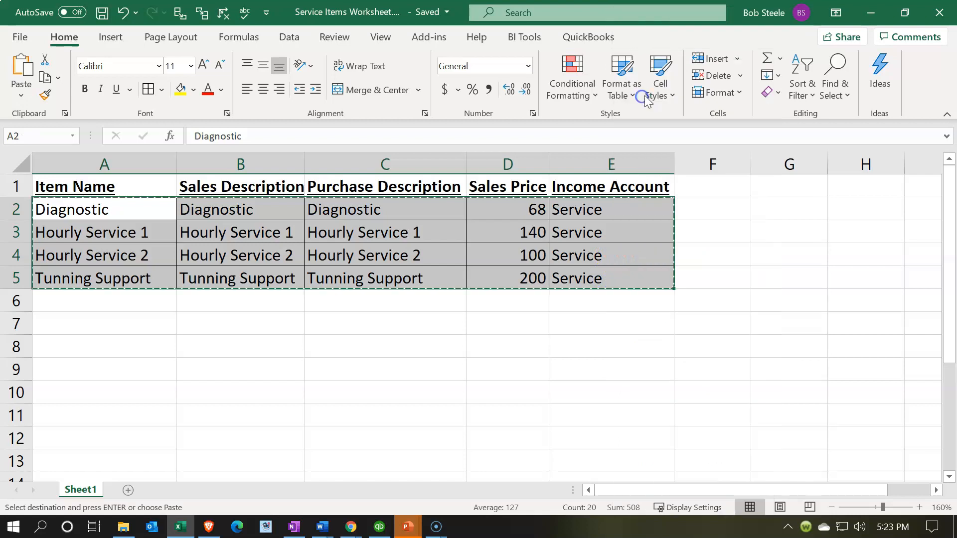
- Return to QuickBooks and paste the copied service items into the list, starting at the first row's item name
click(875, 12)
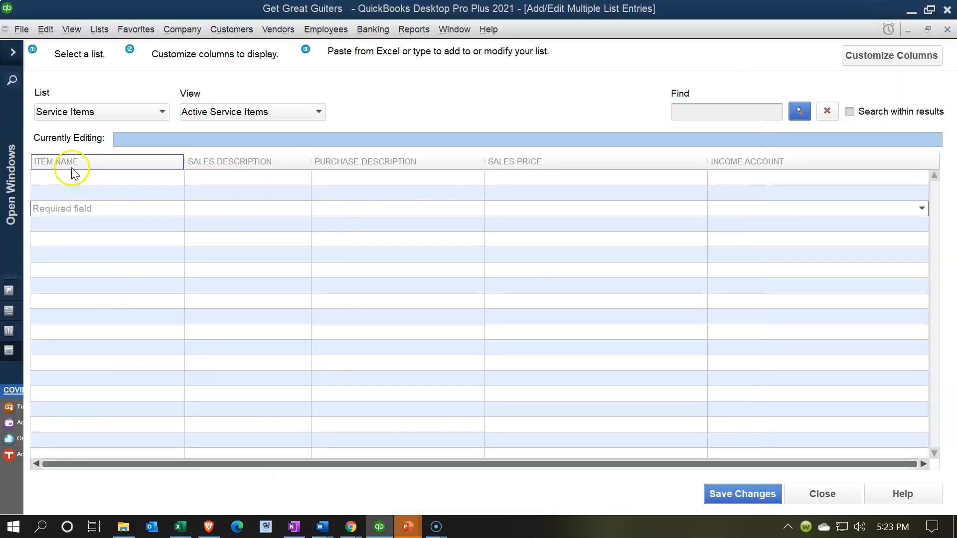
click(72, 183)
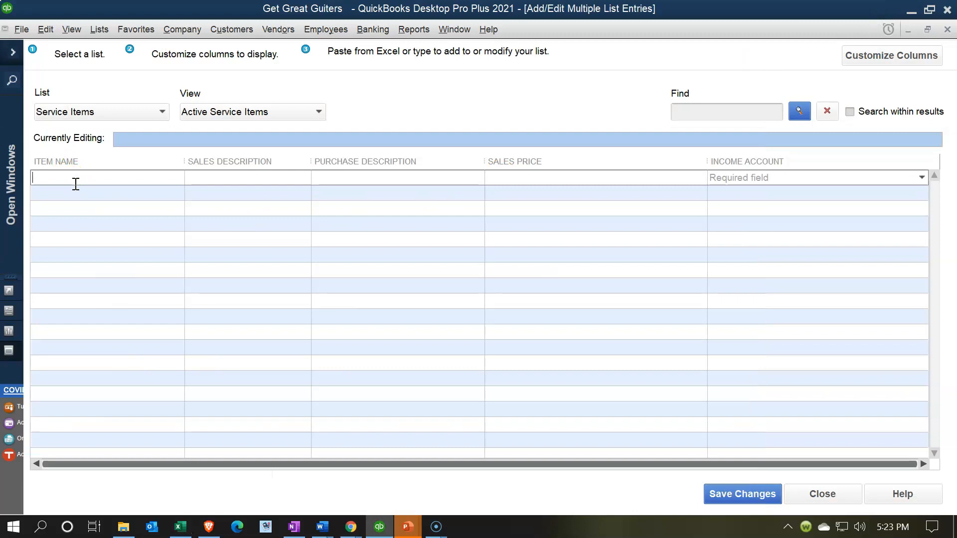
right_click(76, 178)
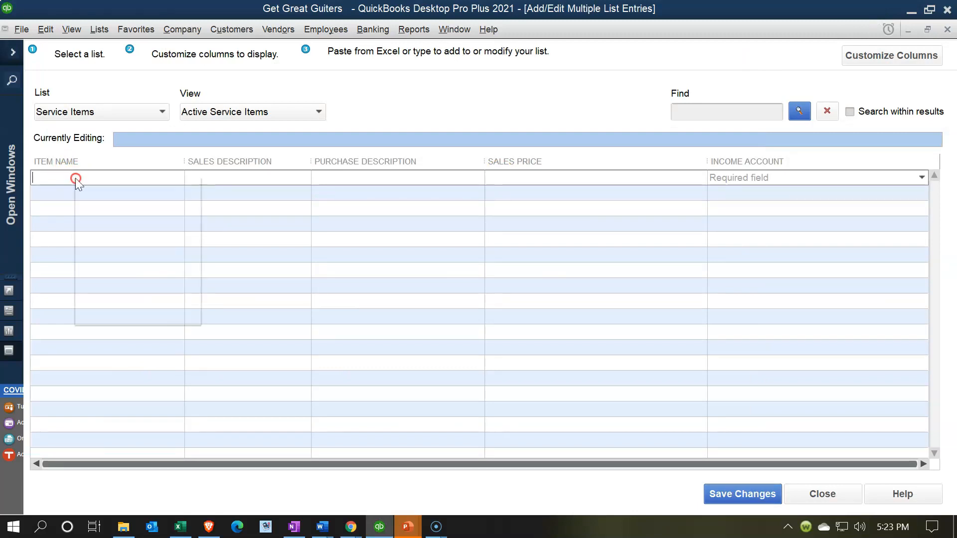
click(99, 213)
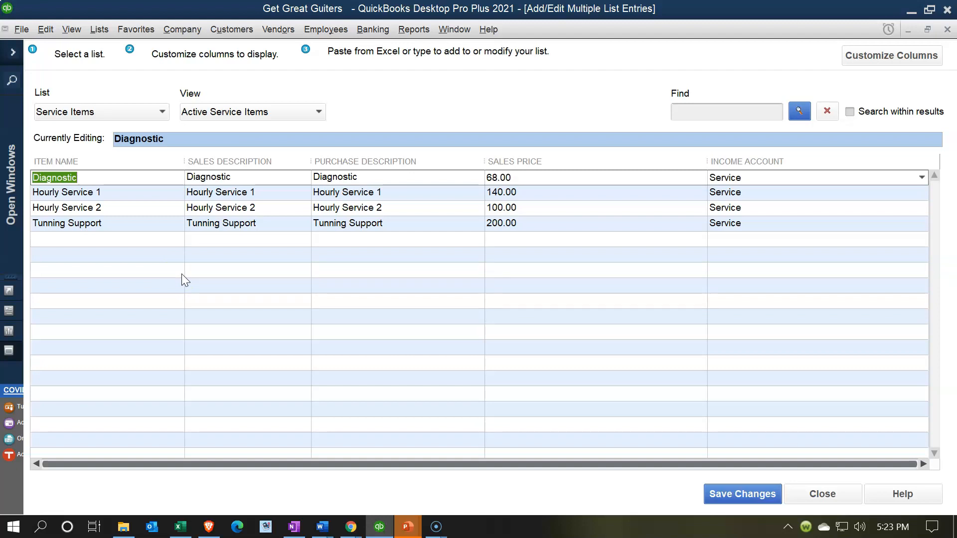
click(163, 272)
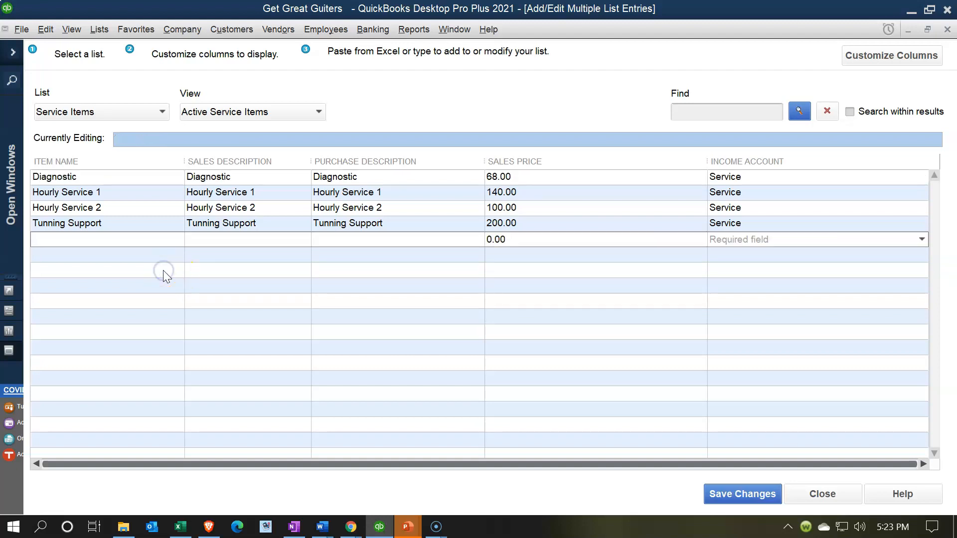
click(164, 284)
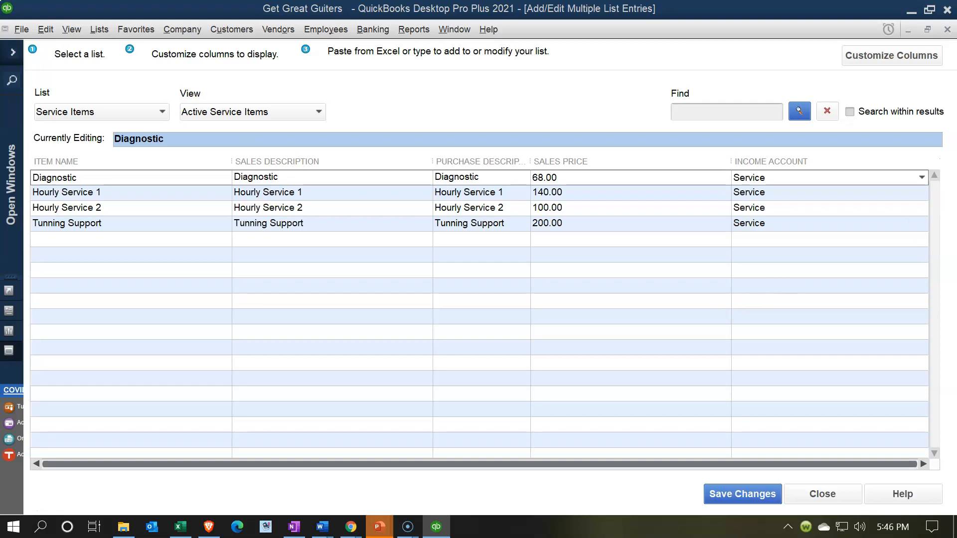
drag(648, 126, 693, 134)
click(719, 131)
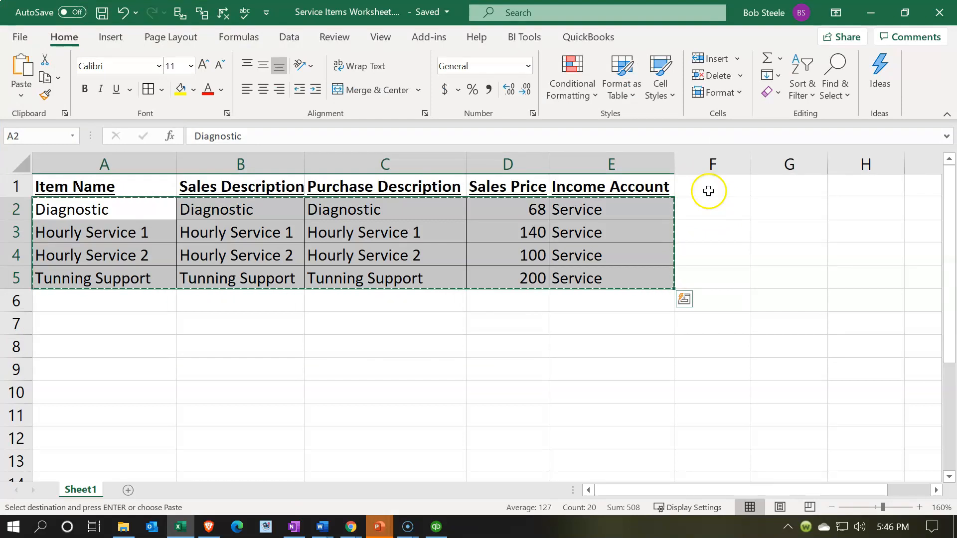
click(710, 190)
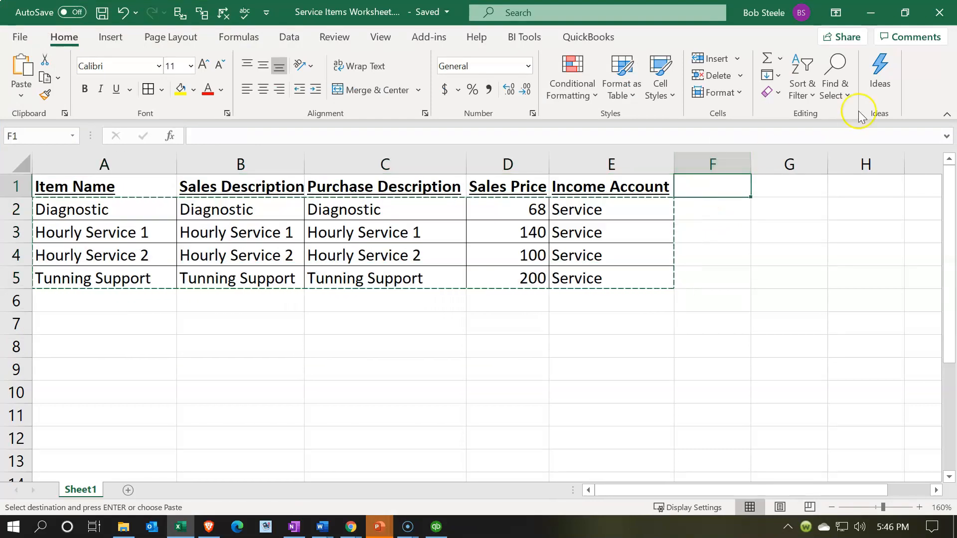
click(870, 19)
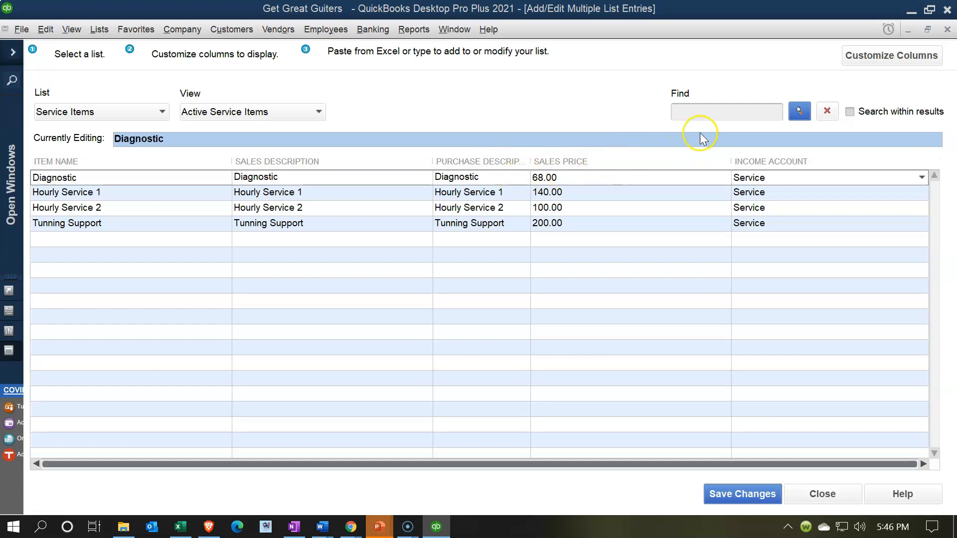
- Add the Sales Tax Code column to the displayed service item columns
click(866, 62)
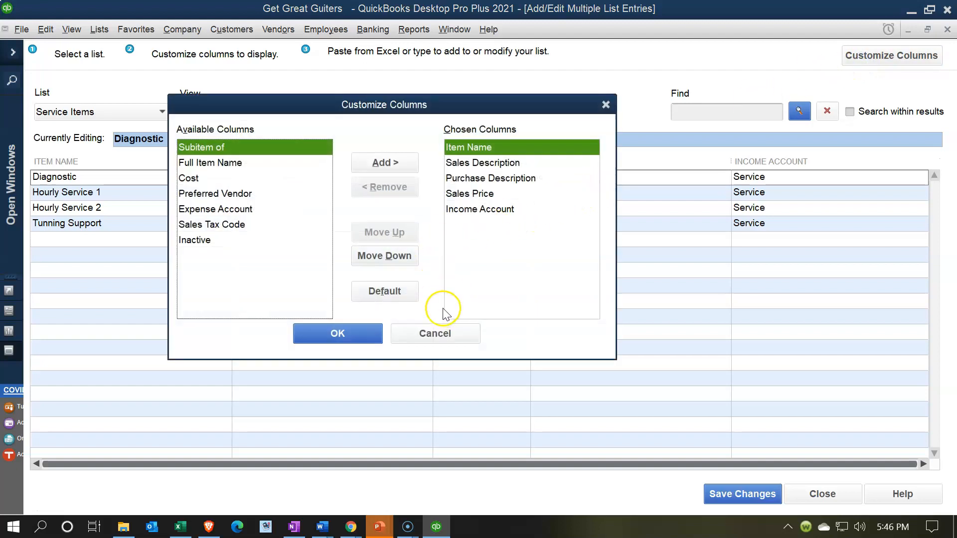
click(237, 224)
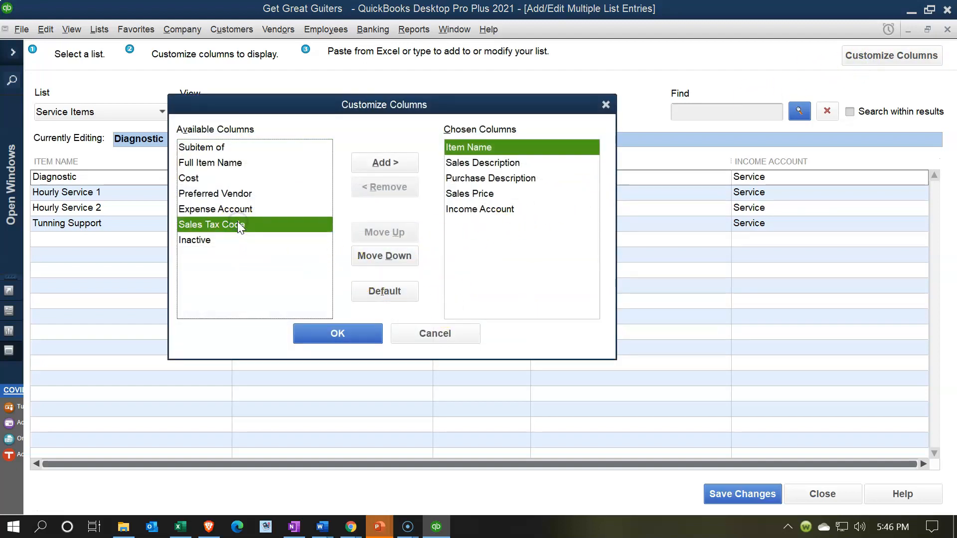
click(376, 163)
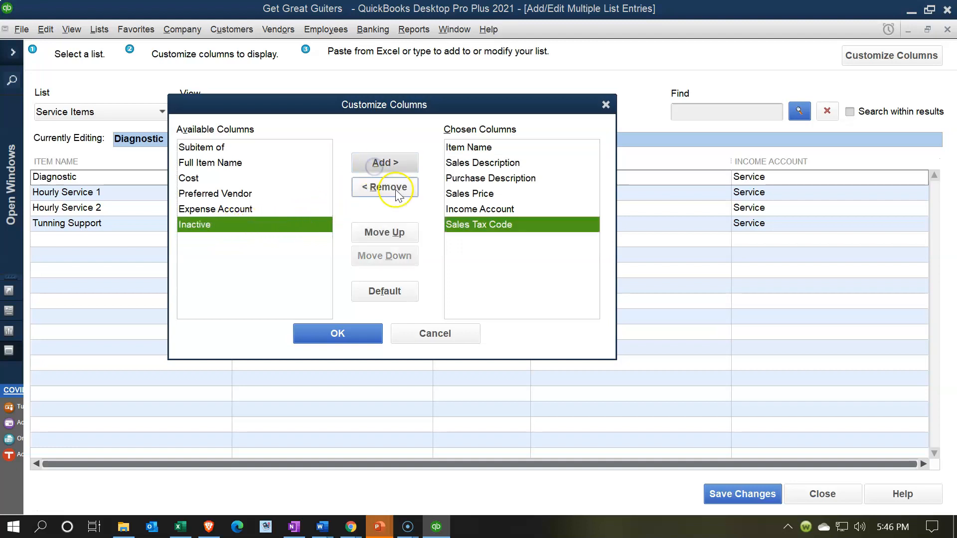
click(365, 335)
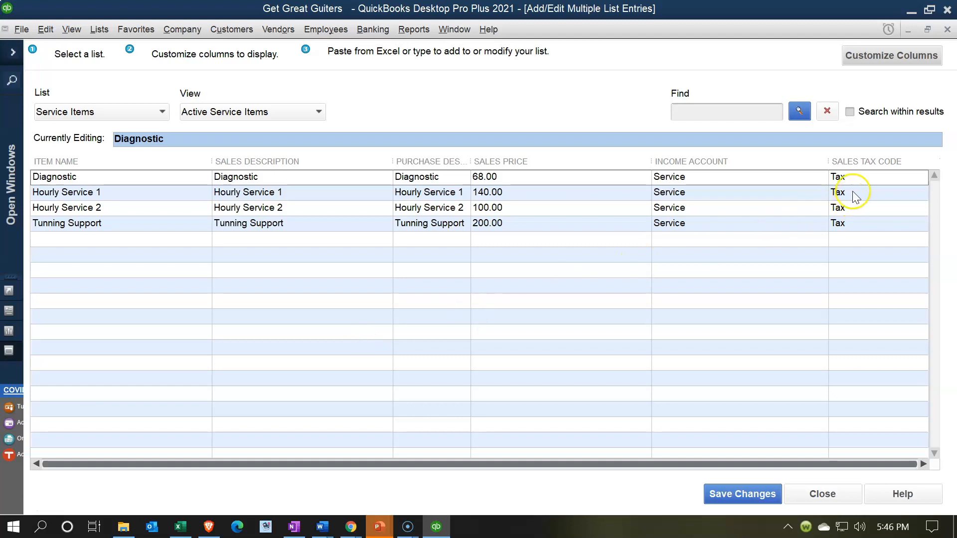
- Set the sales tax code to Non for the Diagnostic and Hourly Service 1 items
click(877, 182)
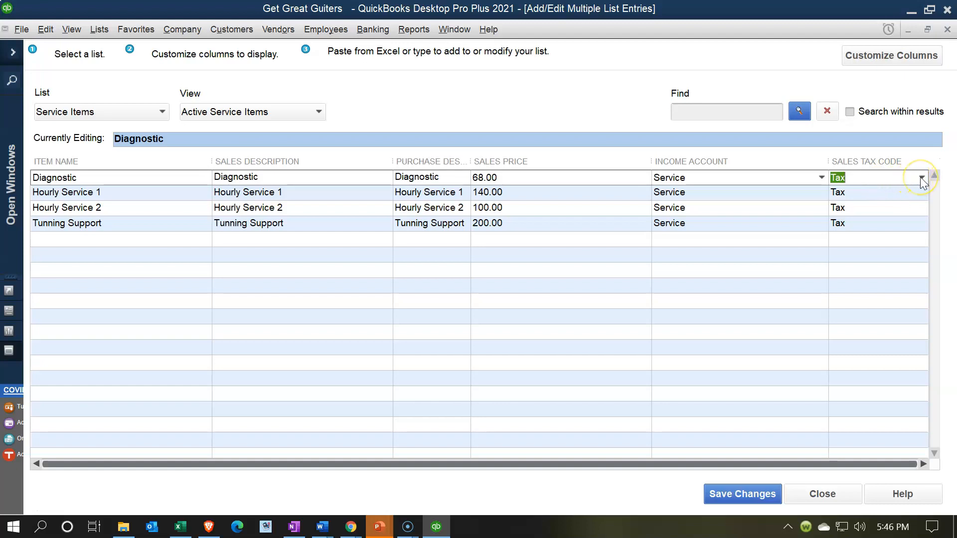
click(920, 177)
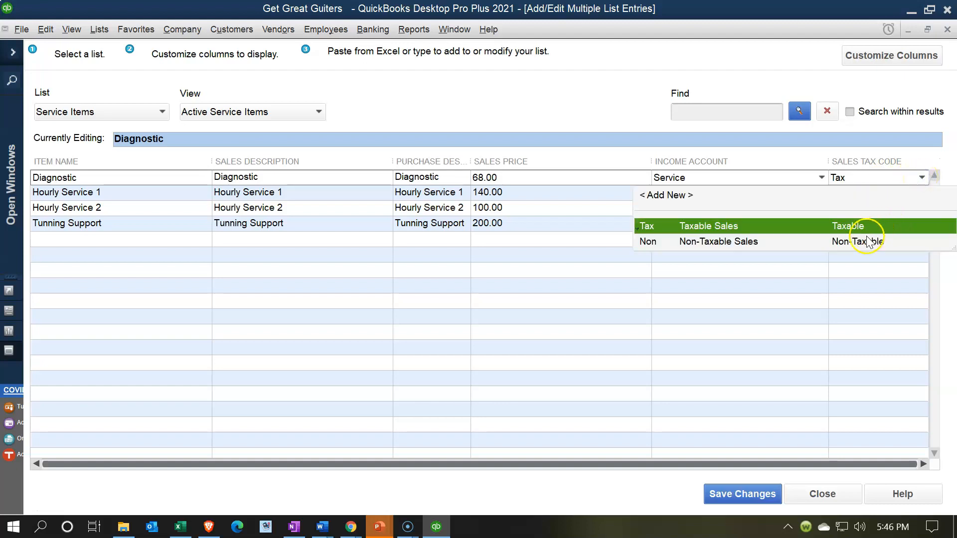
click(865, 241)
click(890, 193)
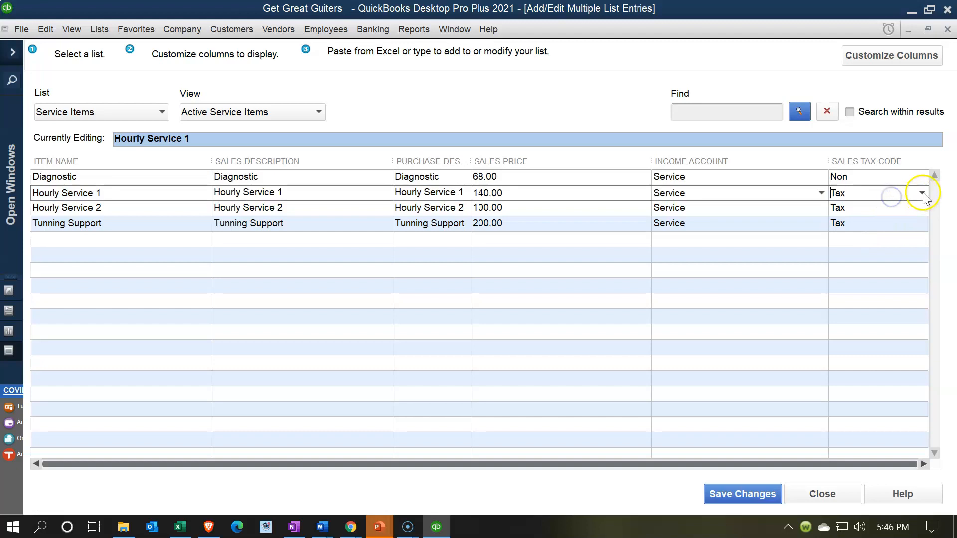
click(921, 193)
click(847, 257)
- Set the sales tax code to Non for the Hourly Service 2 and Tunning Support items
click(884, 208)
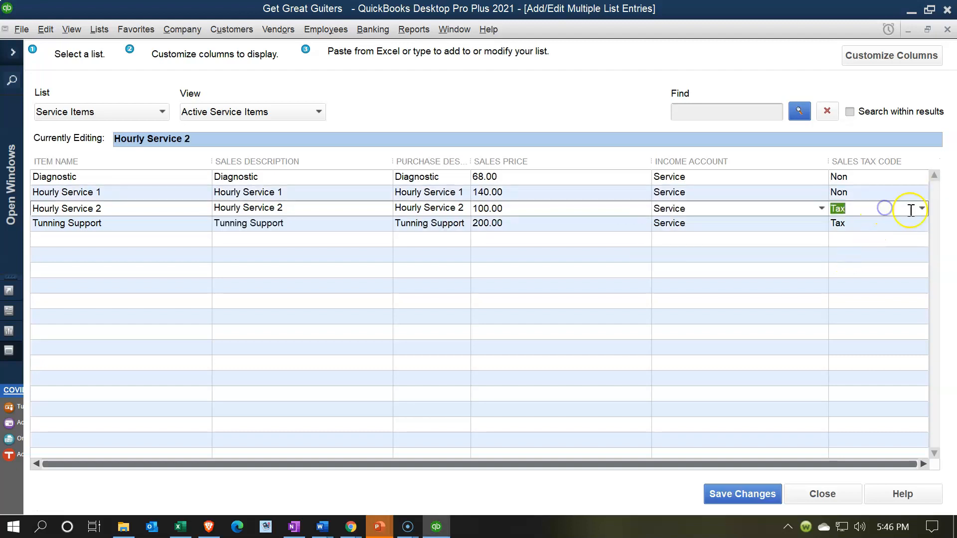
click(922, 209)
click(852, 272)
click(872, 224)
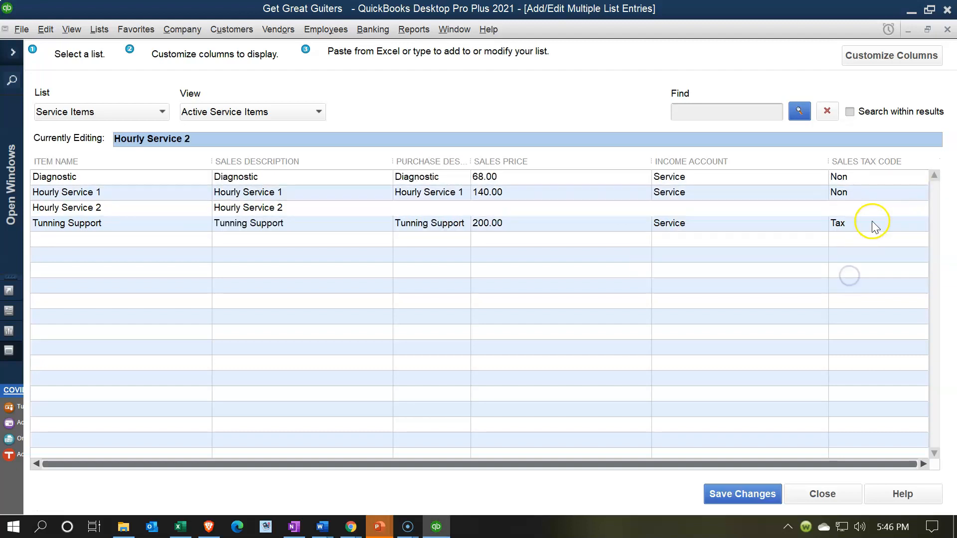
click(921, 223)
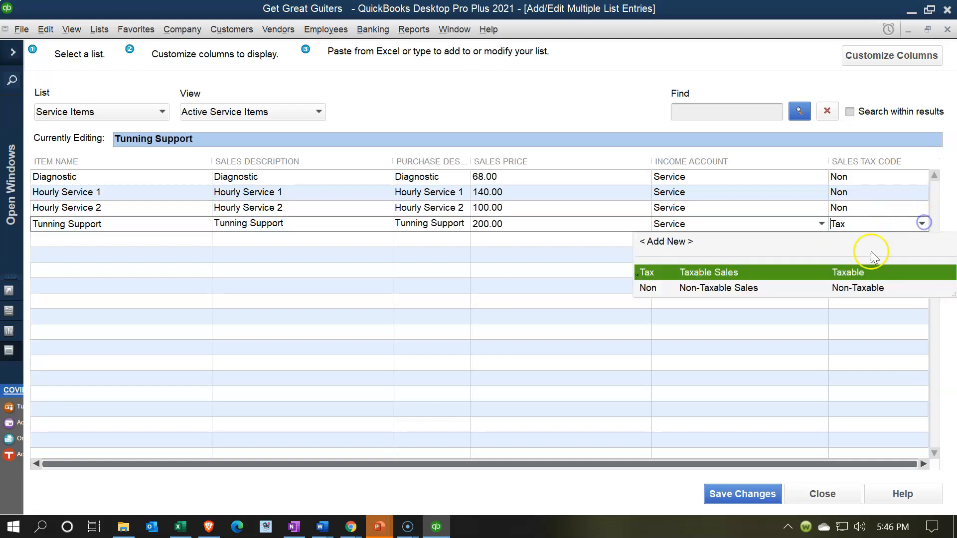
click(852, 289)
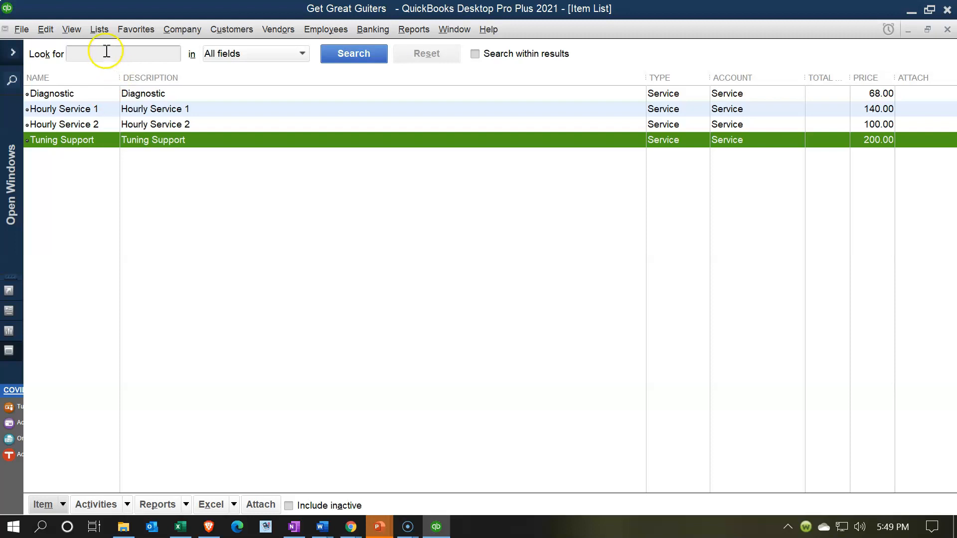
- Open the Item List, narrow the Description column and slightly widen the Name column
click(99, 31)
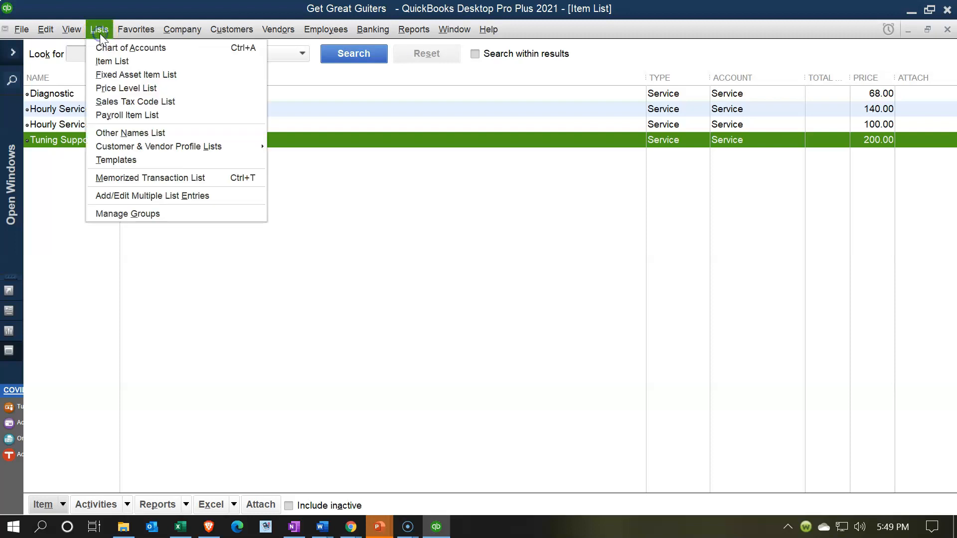
click(112, 61)
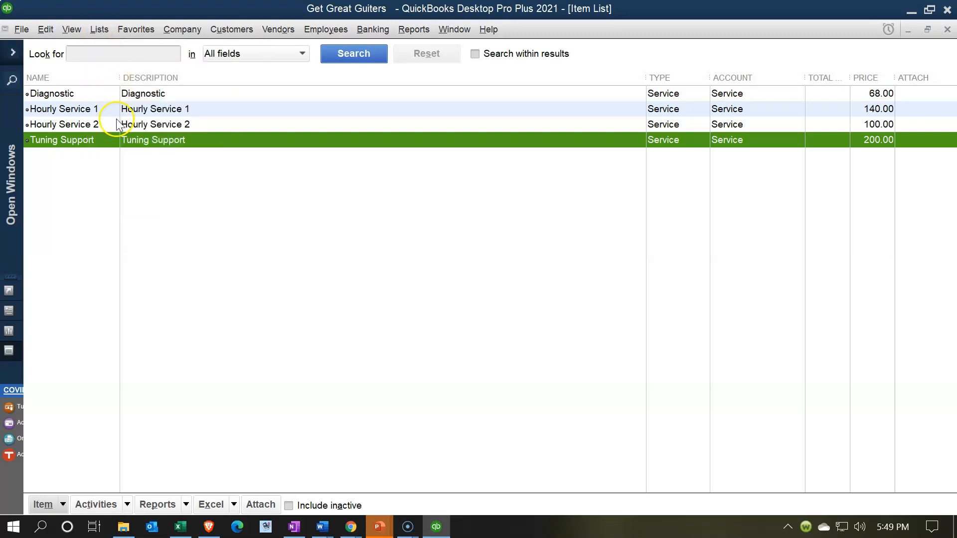
drag(643, 79, 443, 82)
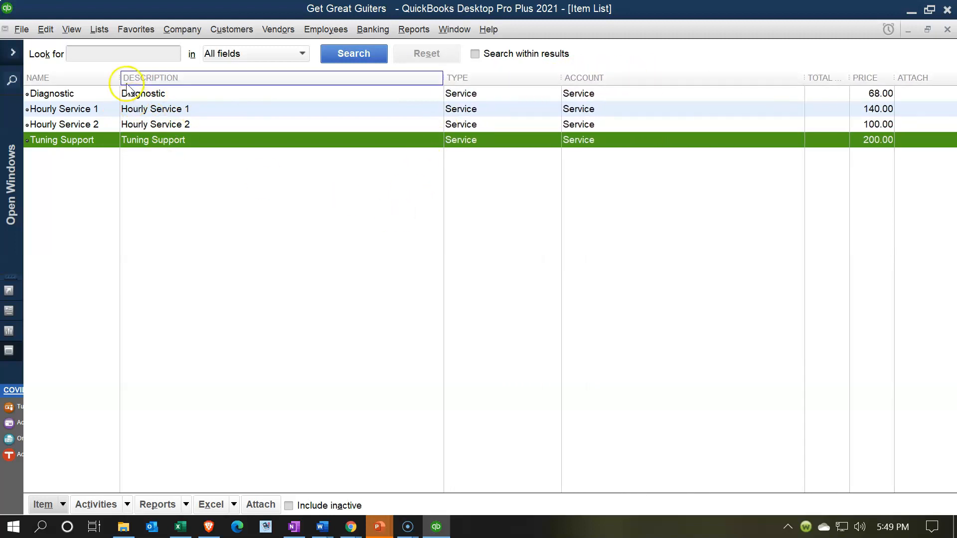
drag(124, 78, 143, 79)
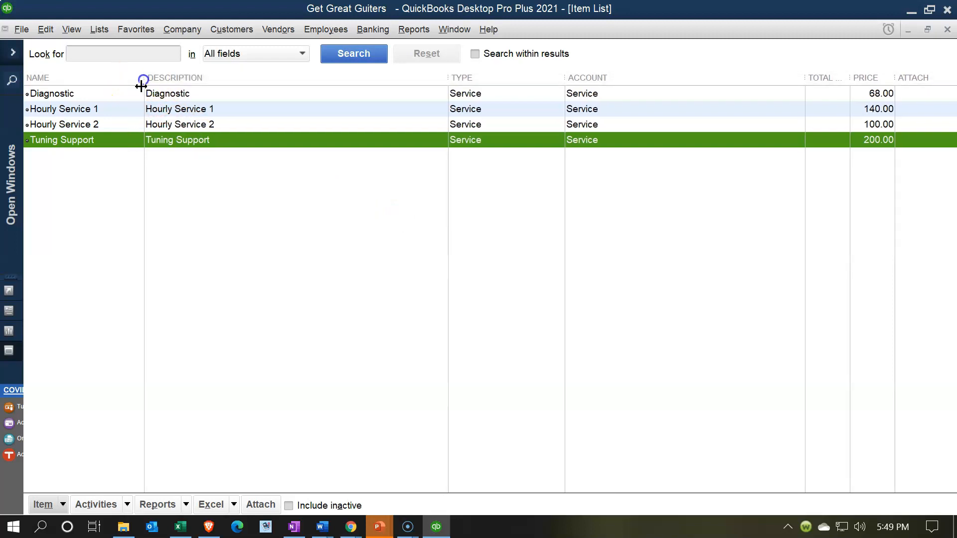
- Open the Diagnostic service item's record from the Item List
click(220, 275)
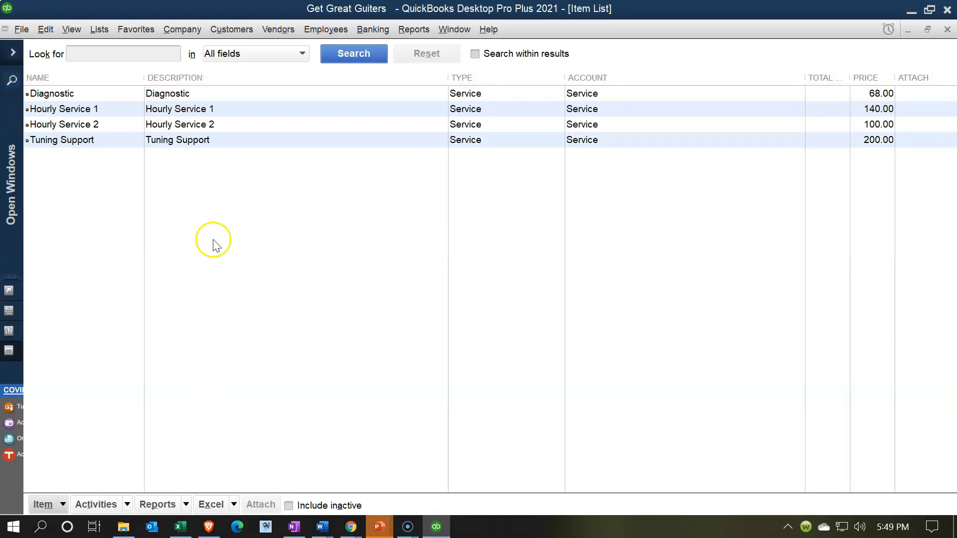
click(207, 97)
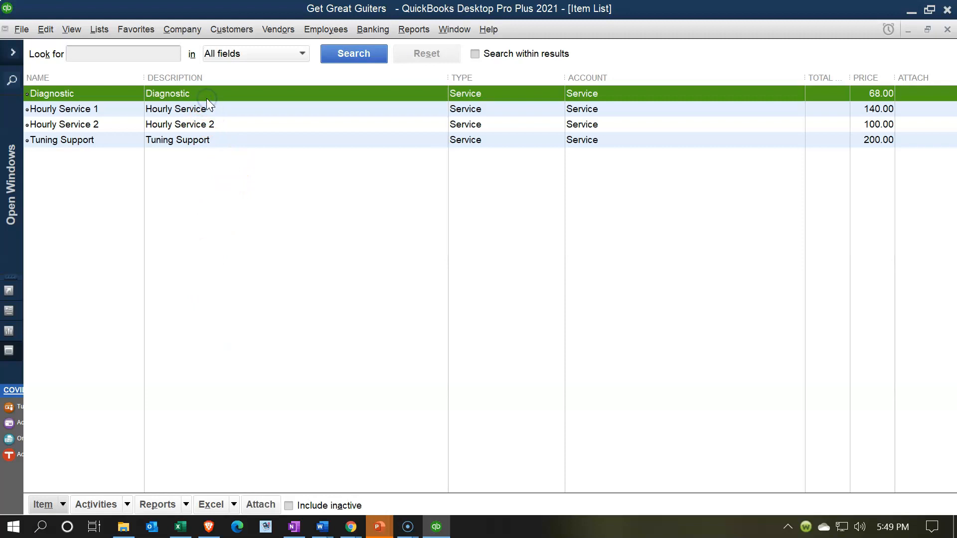
double_click(207, 97)
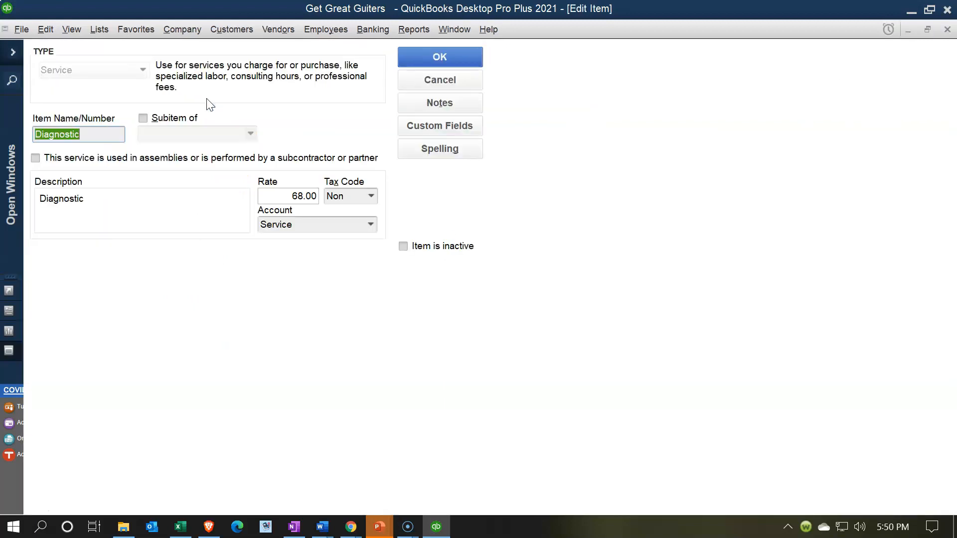
- Close the Diagnostic item's record and start a new item of type Service from the Item List
click(180, 194)
click(947, 30)
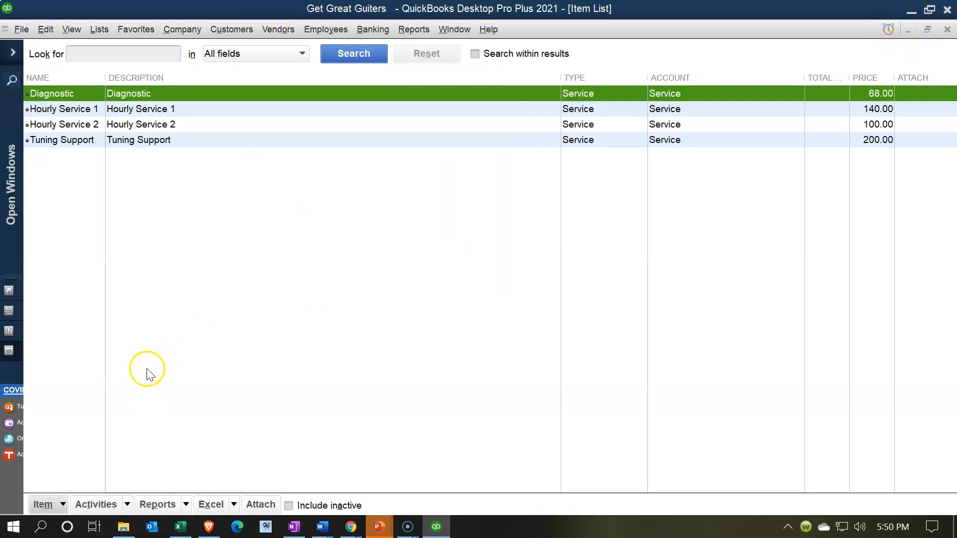
click(64, 504)
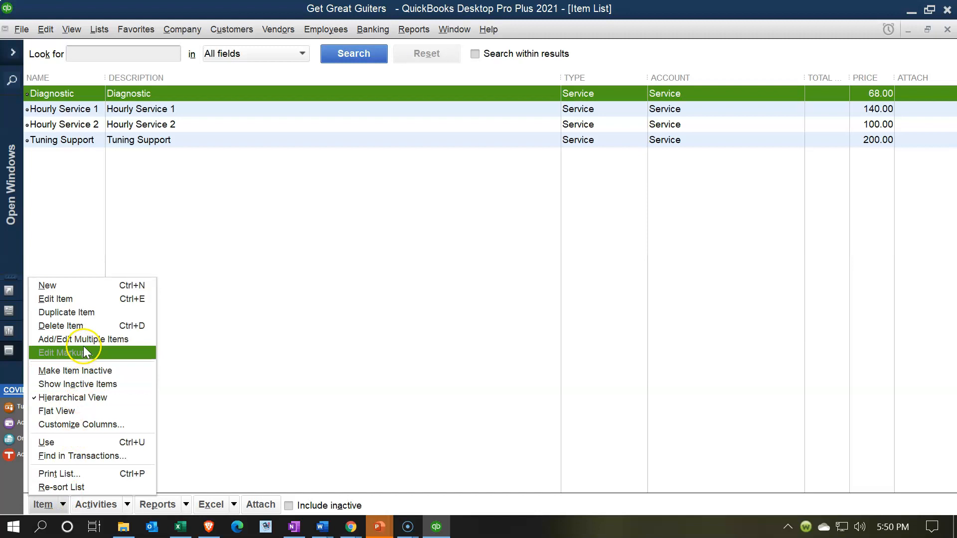
click(67, 289)
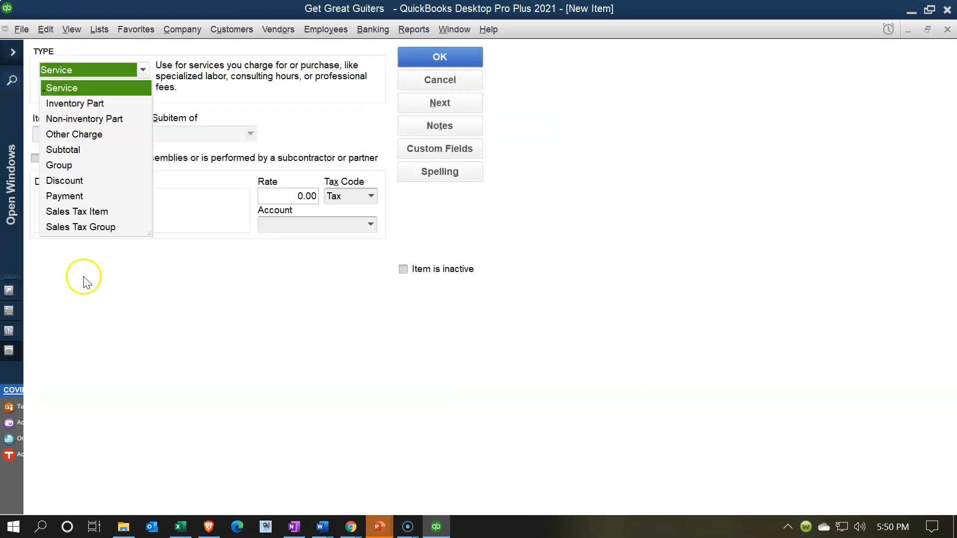
click(67, 91)
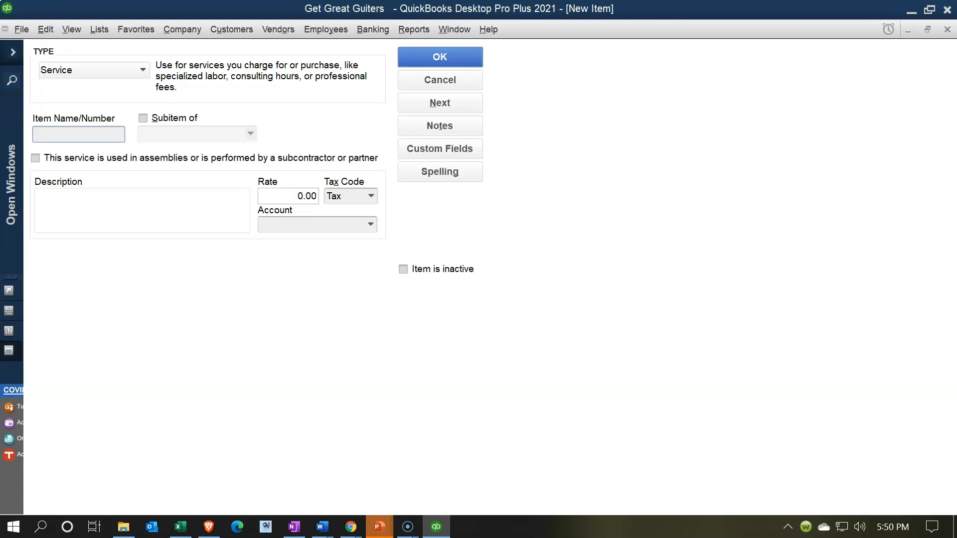
- Go through the blank service item's fields up to Account and close the form without entering anything
key(Tab)
key(Tab)
key(Tab)
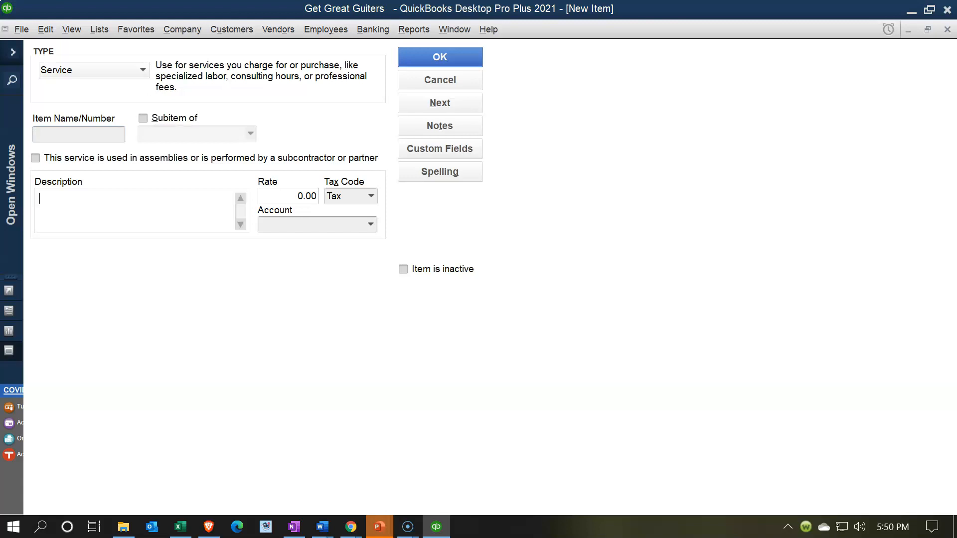
key(Tab)
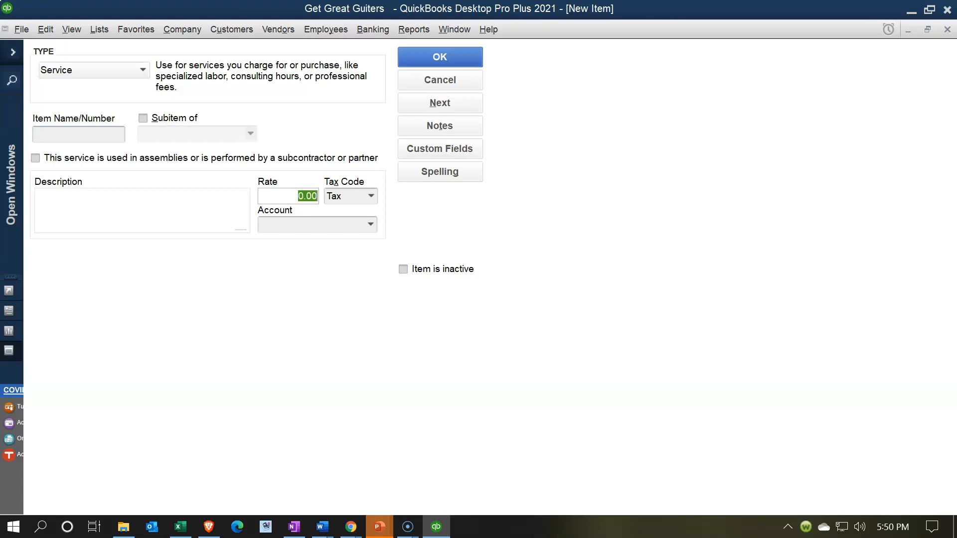
key(Tab)
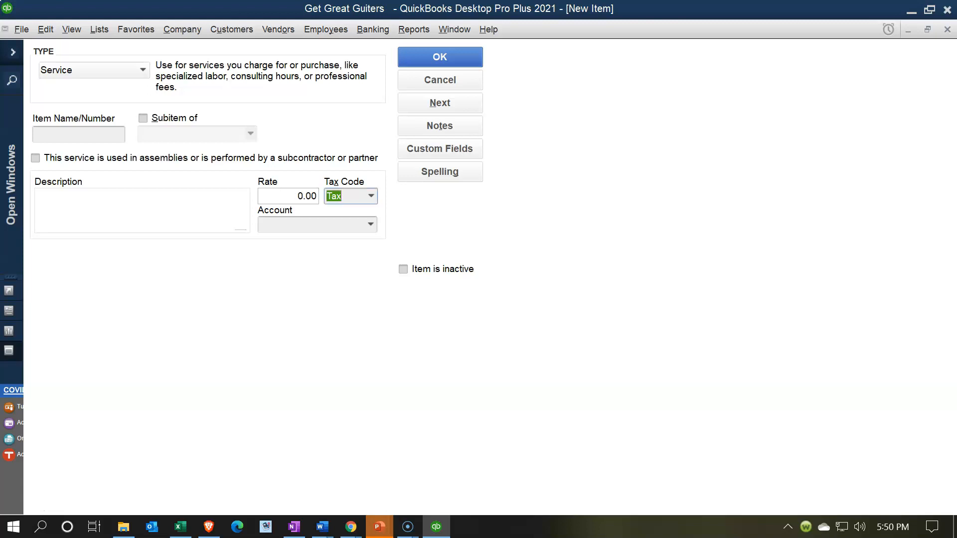
key(Tab)
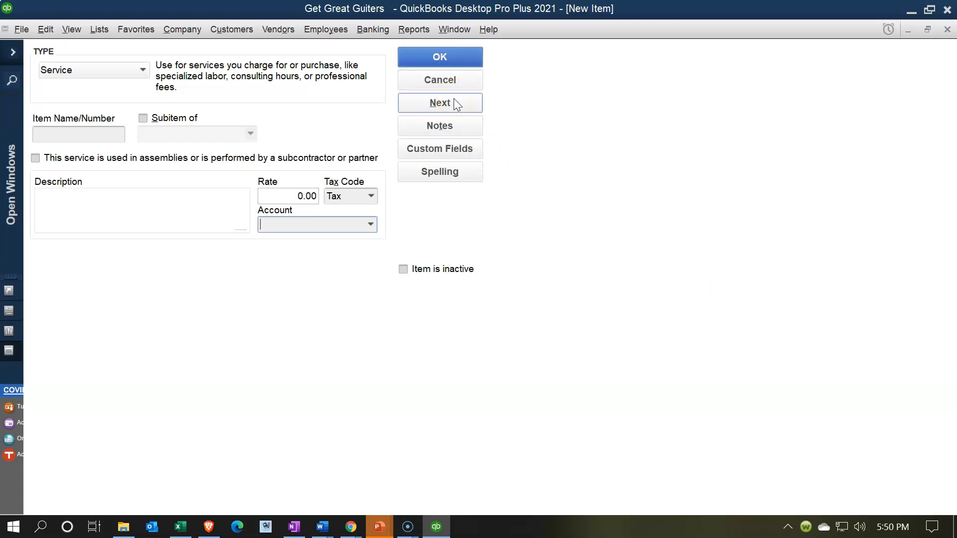
click(947, 30)
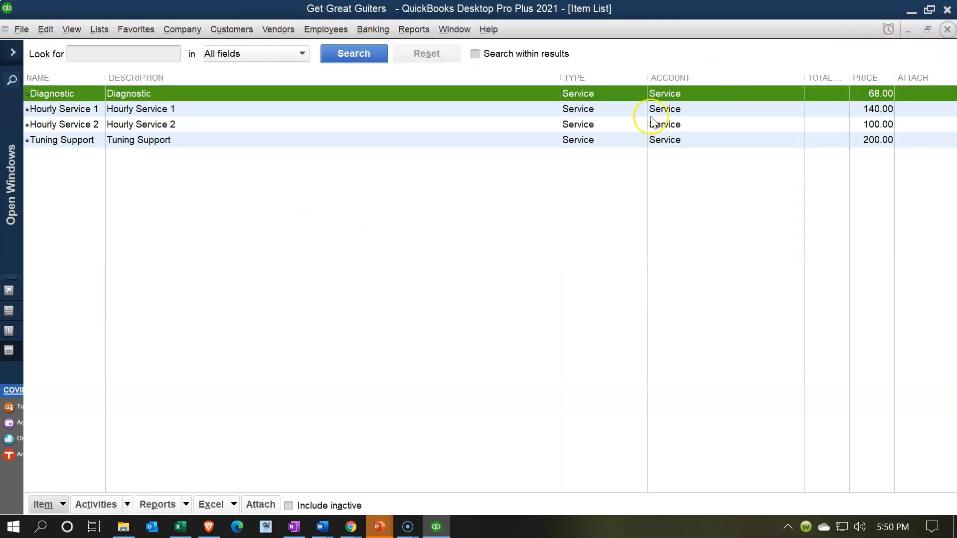
- Review the Diagnostic item's record once more and return to the Item List
double_click(149, 94)
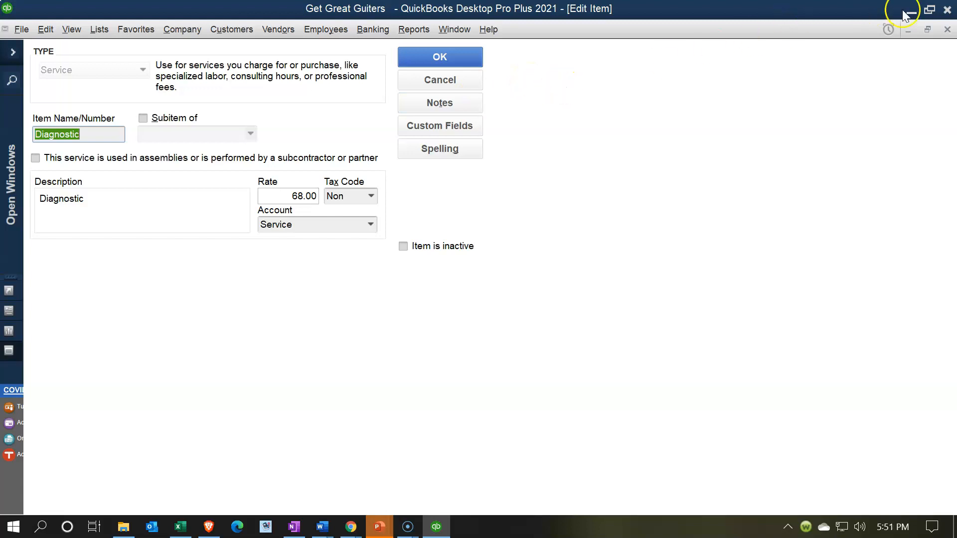
click(947, 30)
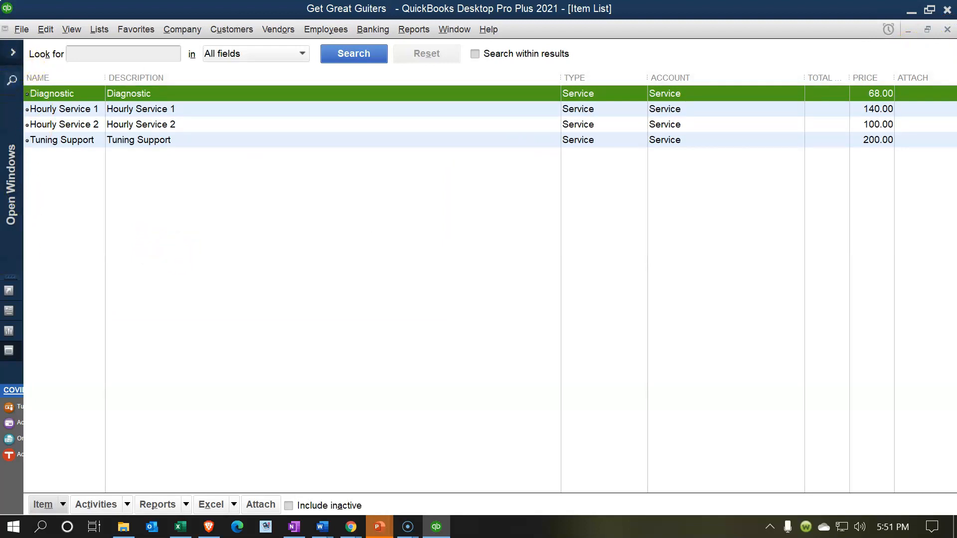
- Start a new invoice from the Home page and look at its customer choices without selecting any
click(13, 52)
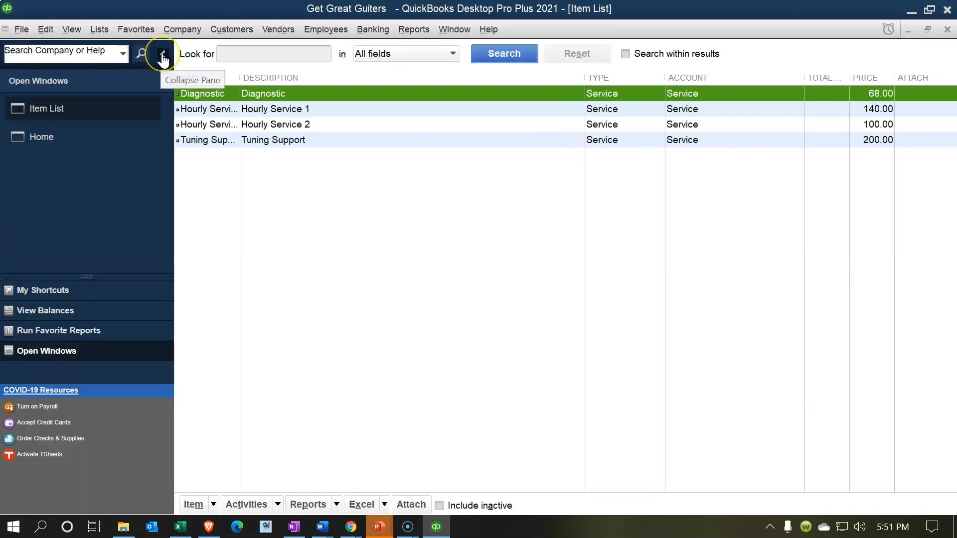
click(59, 137)
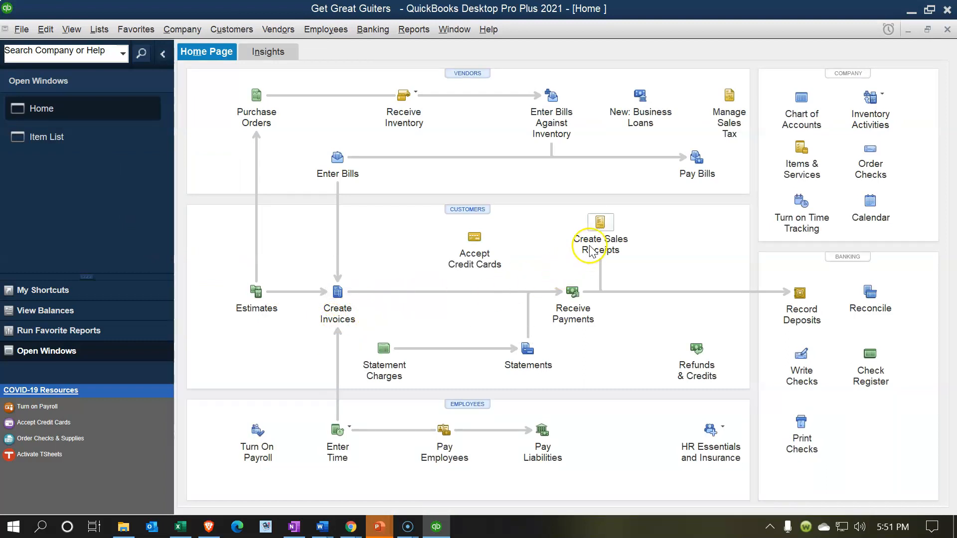
click(337, 299)
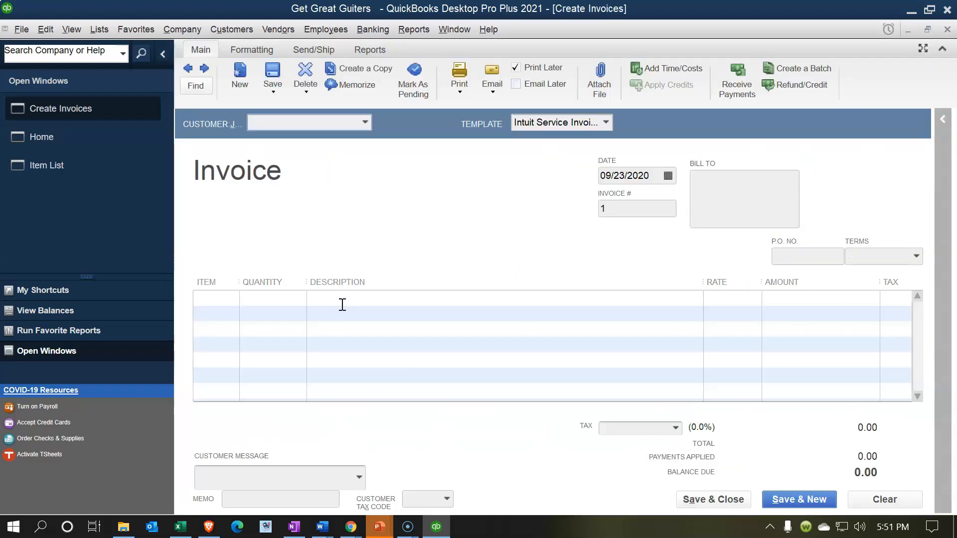
click(365, 123)
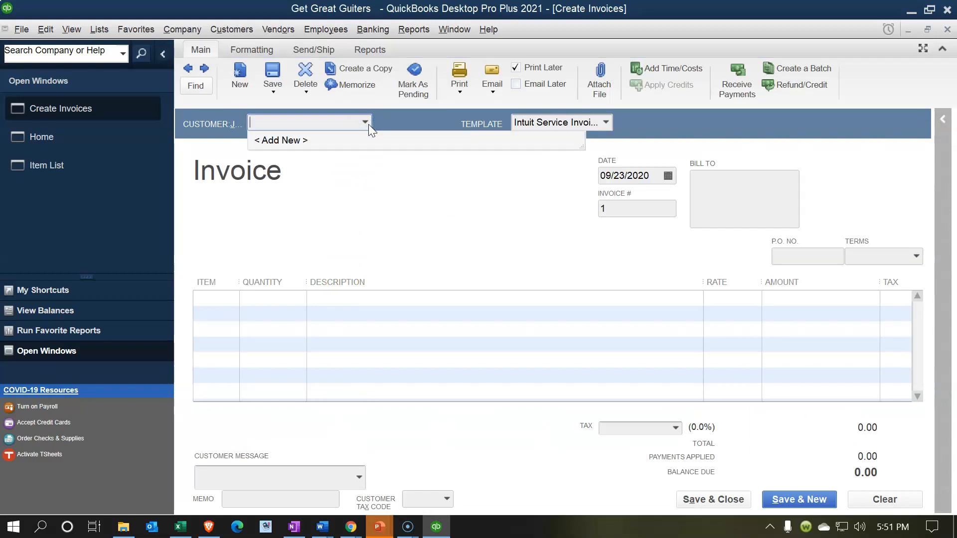
click(369, 125)
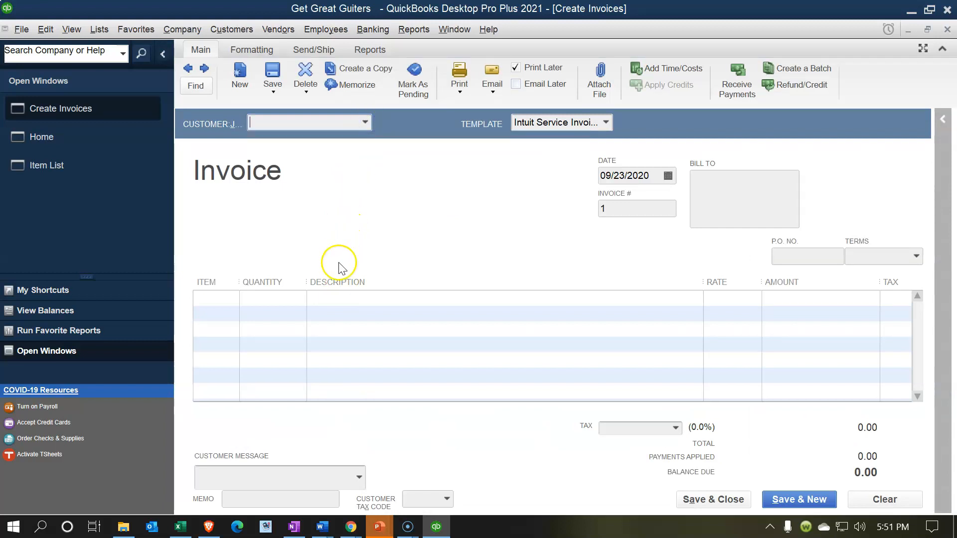
- Add the Diagnostic item to the invoice's first line with a quantity of 2
click(230, 299)
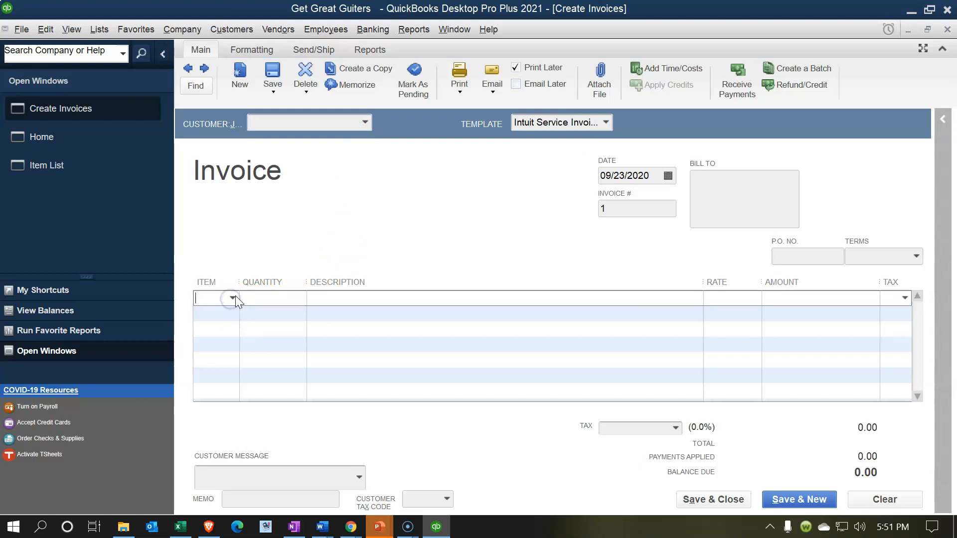
click(232, 298)
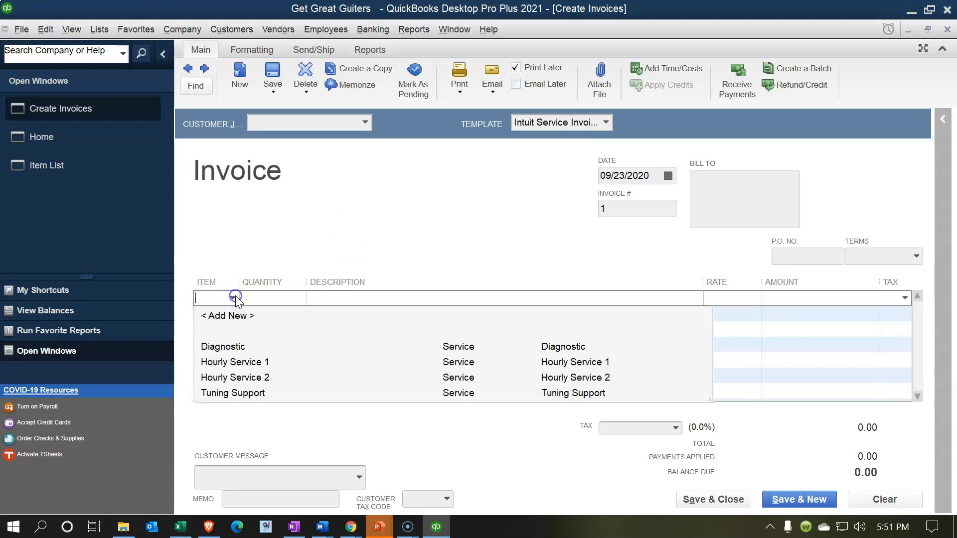
click(230, 348)
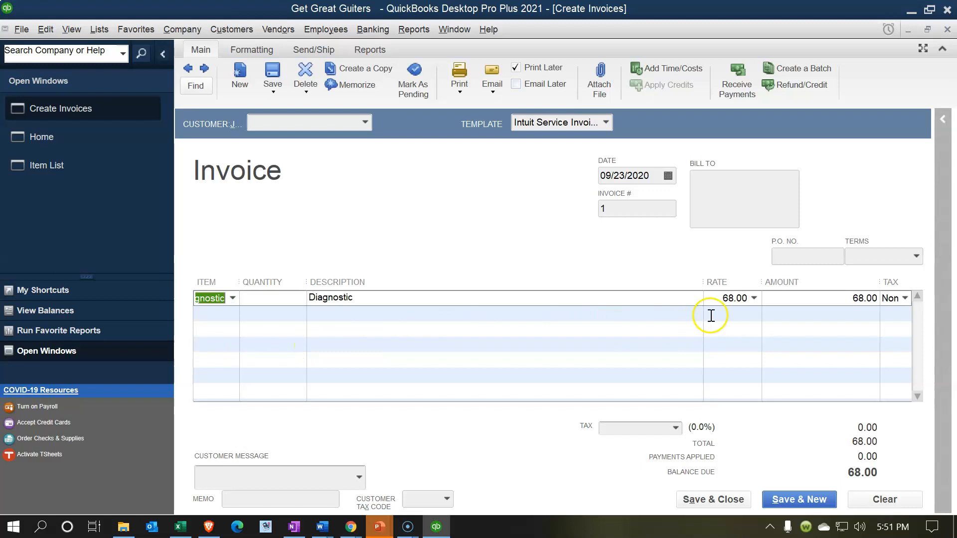
click(282, 301)
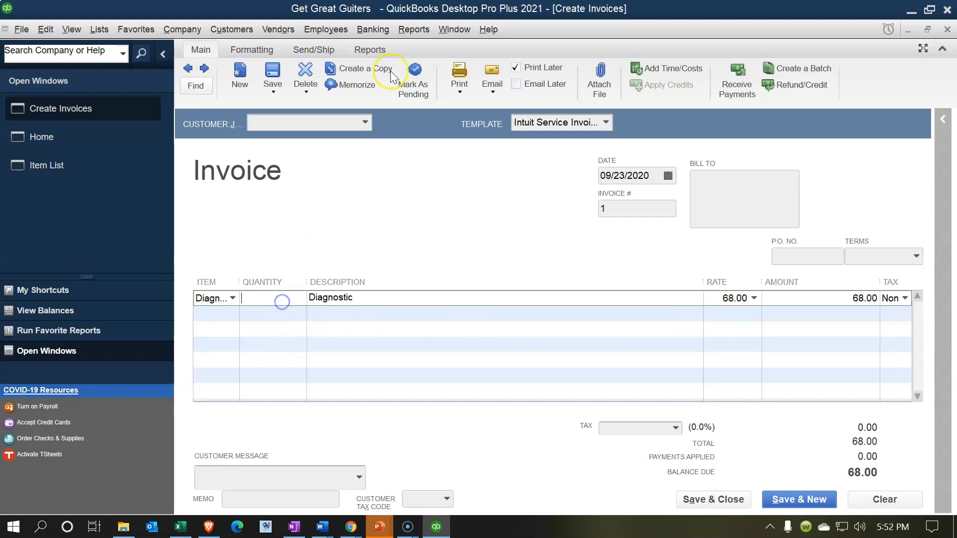
text(2)
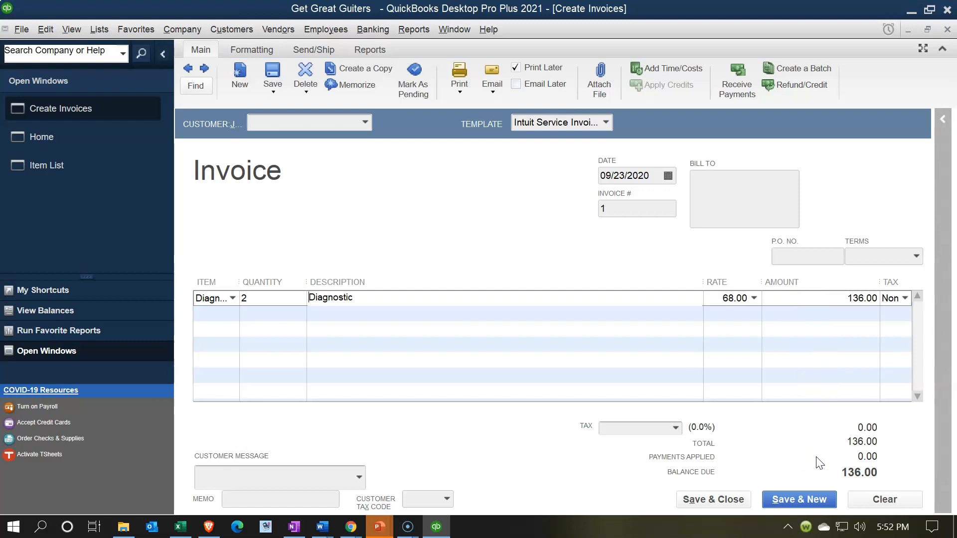
- Look at the invoice's sales tax choices and close the invoice without recording it
click(675, 427)
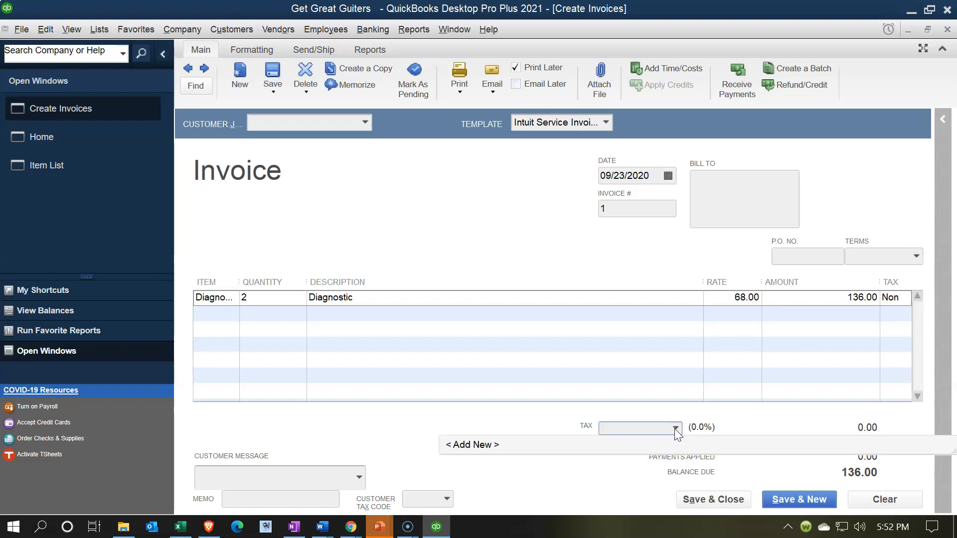
click(543, 420)
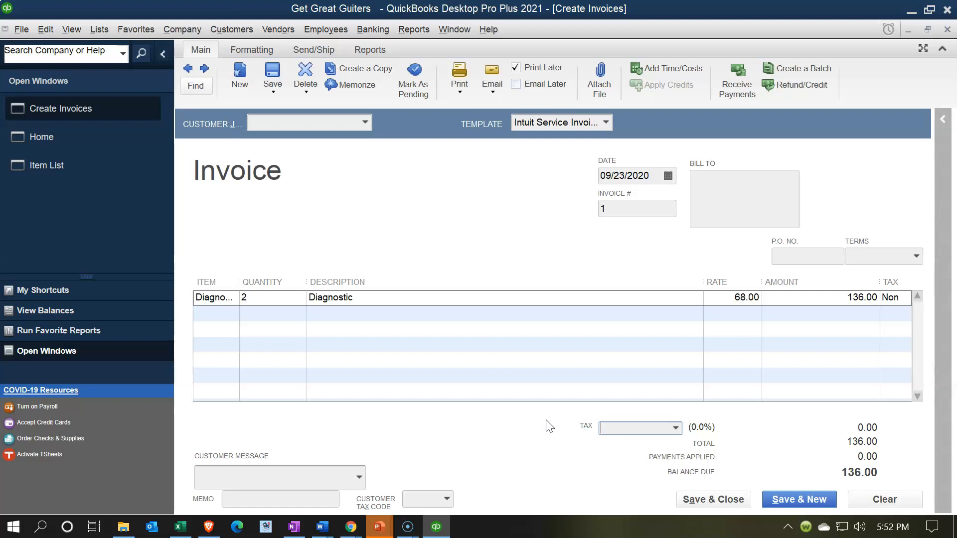
click(356, 233)
click(948, 30)
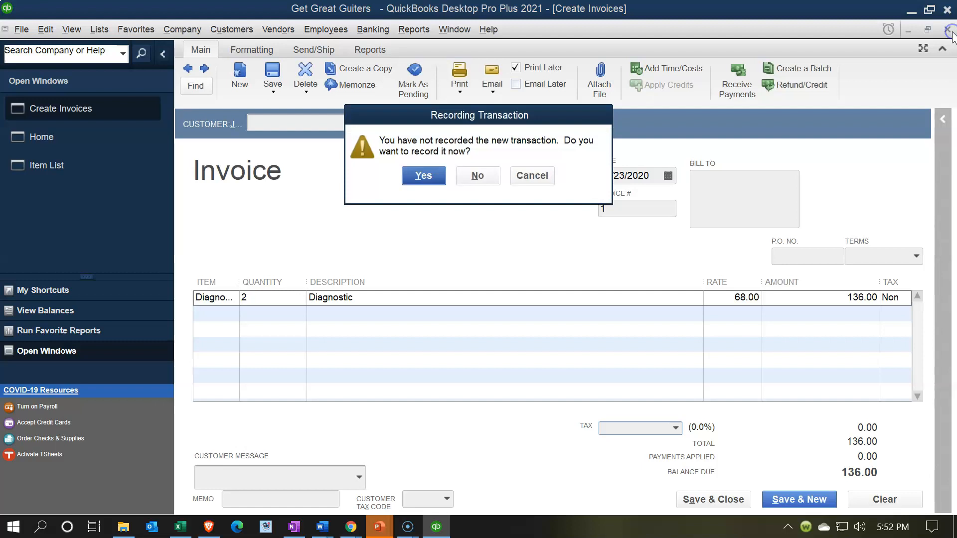
click(478, 176)
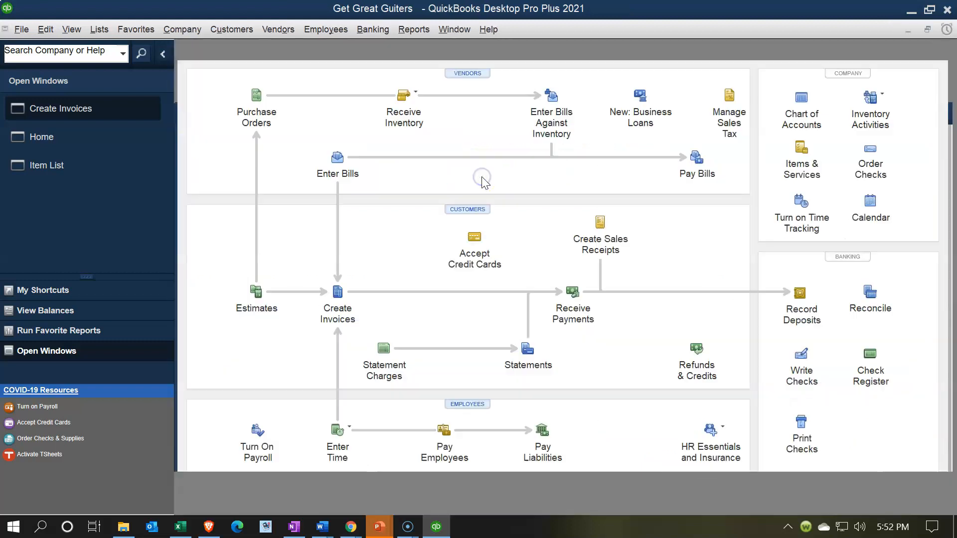